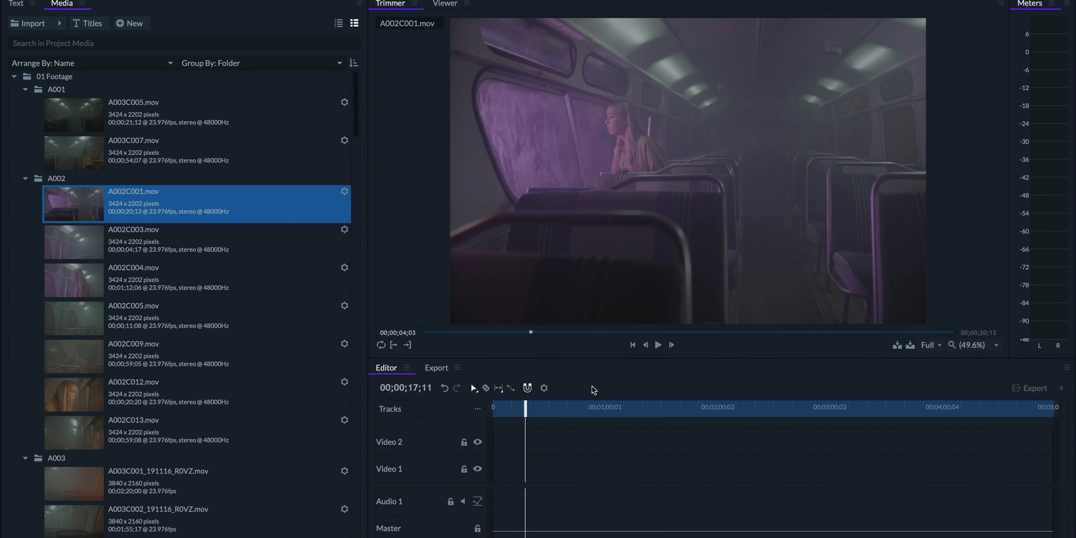
- Keep the project at 3424 × 1457 pixels with a 23.976 fps frame rate and confirm it
{"action": "left_click", "coordinate": [544, 387]}
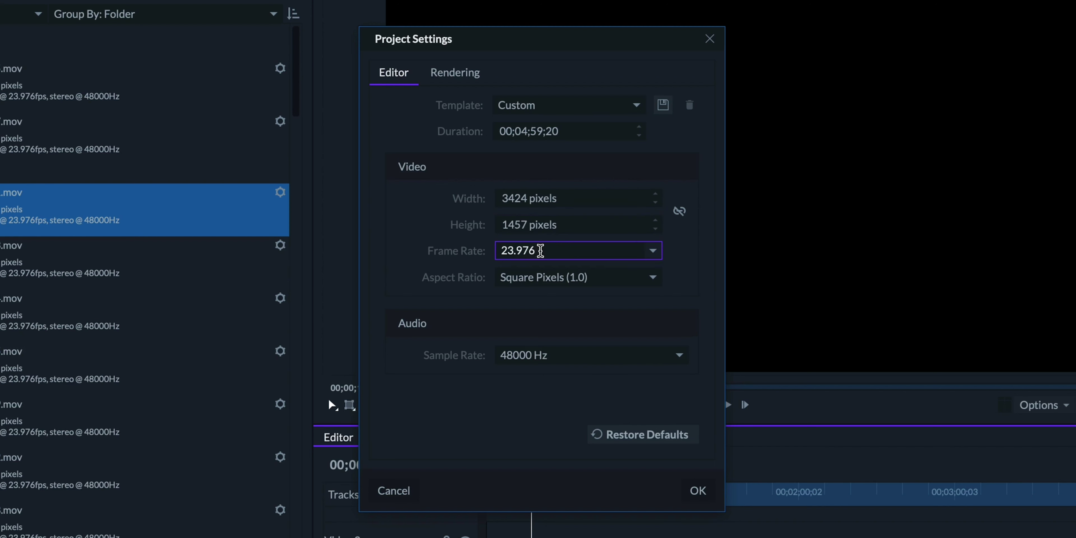
{"action": "left_click", "coordinate": [653, 251]}
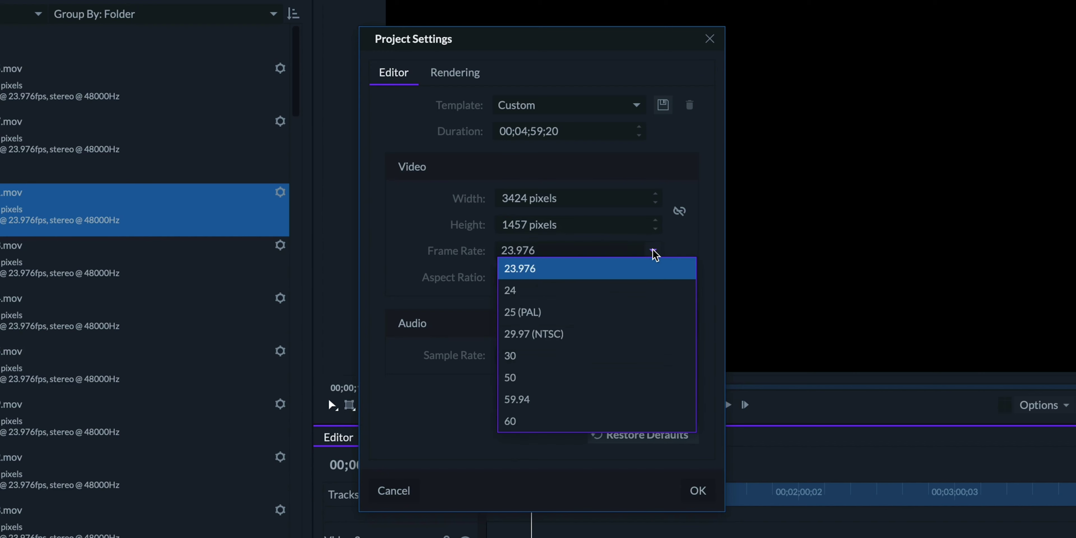
{"action": "left_click", "coordinate": [668, 261]}
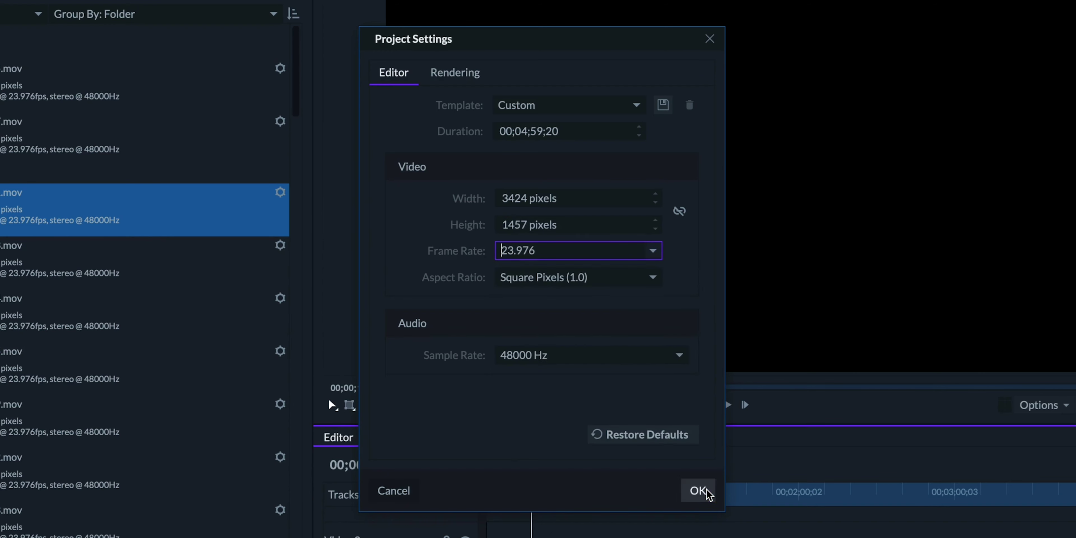
{"action": "left_click", "coordinate": [697, 490]}
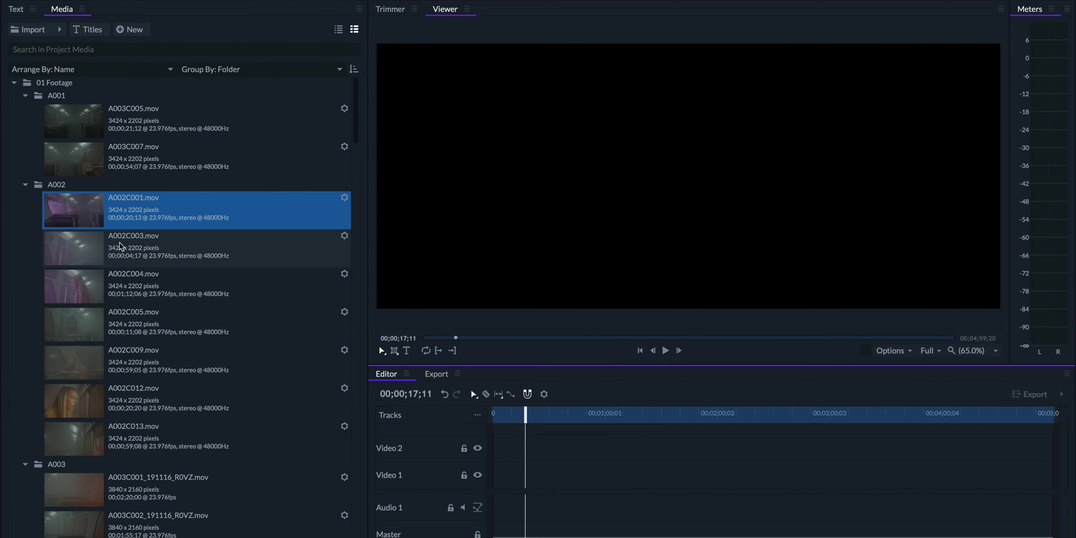
- Drop A002C001.mov at the timeline start and preview it around four seconds in
{"action": "left_click_drag", "start_coordinate": [72, 220], "coordinate": [510, 476]}
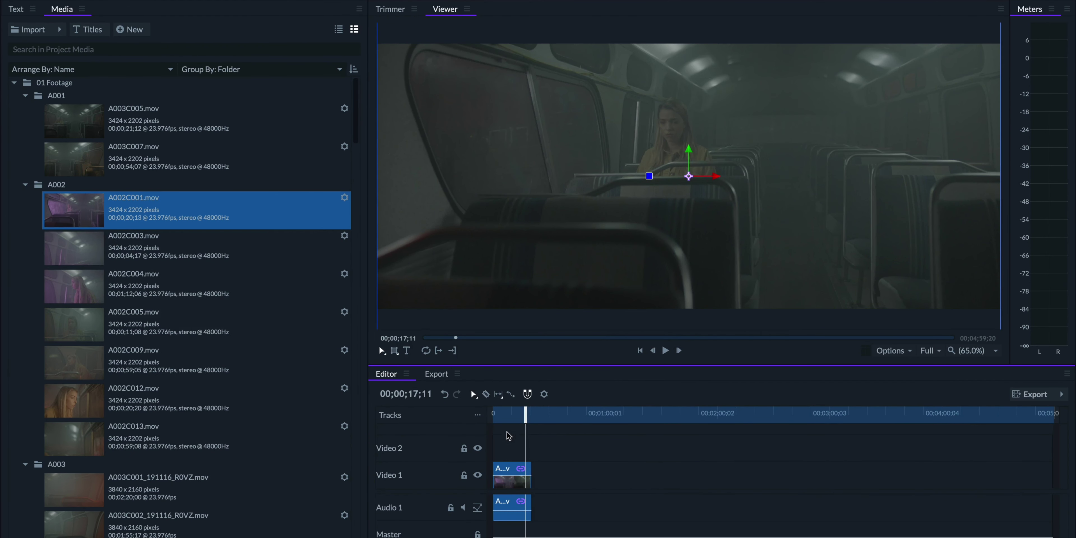
{"action": "left_click", "coordinate": [500, 414]}
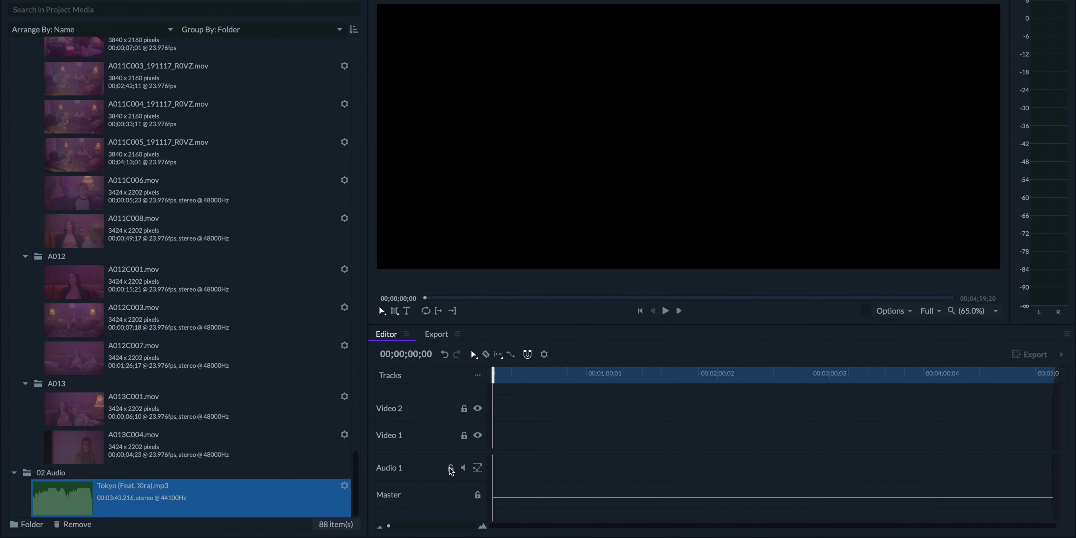
- Place Tokyo (Feat. Xira).mp3 at the start of Audio 1, then deselect it
{"action": "left_click_drag", "start_coordinate": [451, 471], "coordinate": [496, 471]}
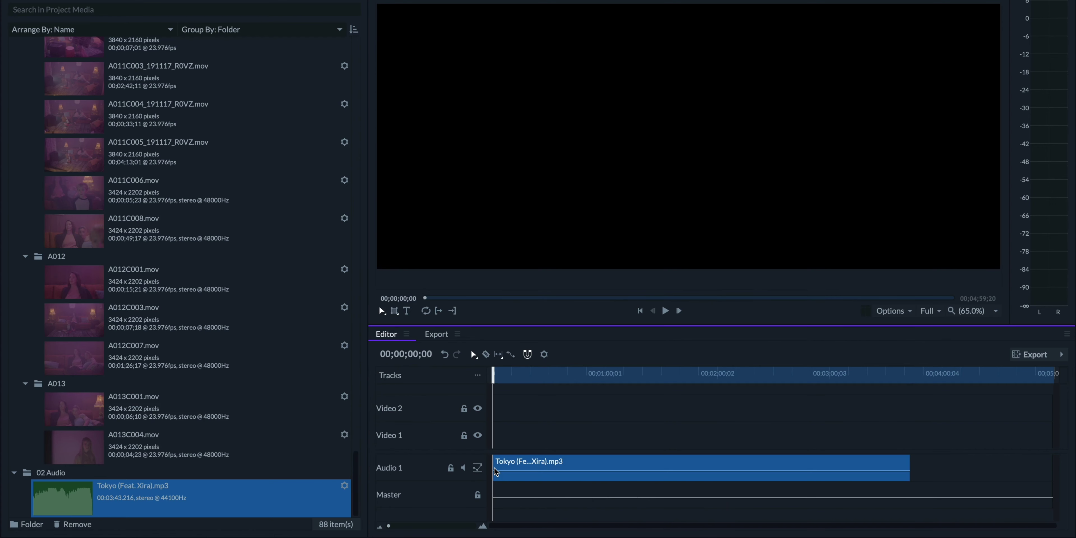
{"action": "left_click", "coordinate": [568, 414]}
{"action": "scroll", "coordinate": [201, 375], "scroll_direction": "up", "scroll_amount": 10}
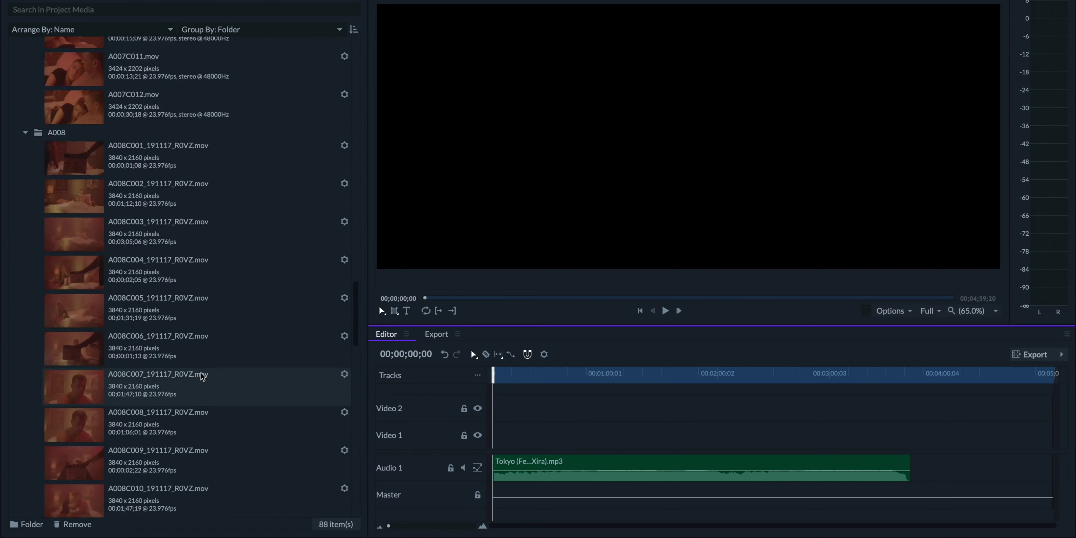
{"action": "scroll", "coordinate": [202, 376], "scroll_direction": "up", "scroll_amount": 10}
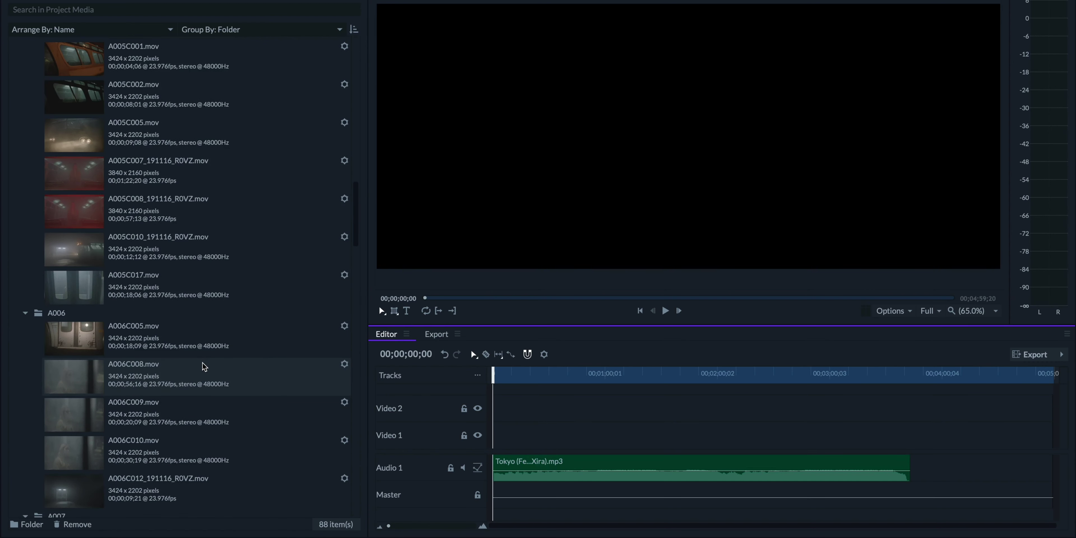
- Select A005C010, A005C017 and the A006C008 to A006C010 clips in the Media panel
{"action": "left_click", "coordinate": [194, 249]}
{"action": "left_click", "coordinate": [181, 298], "text": "shift"}
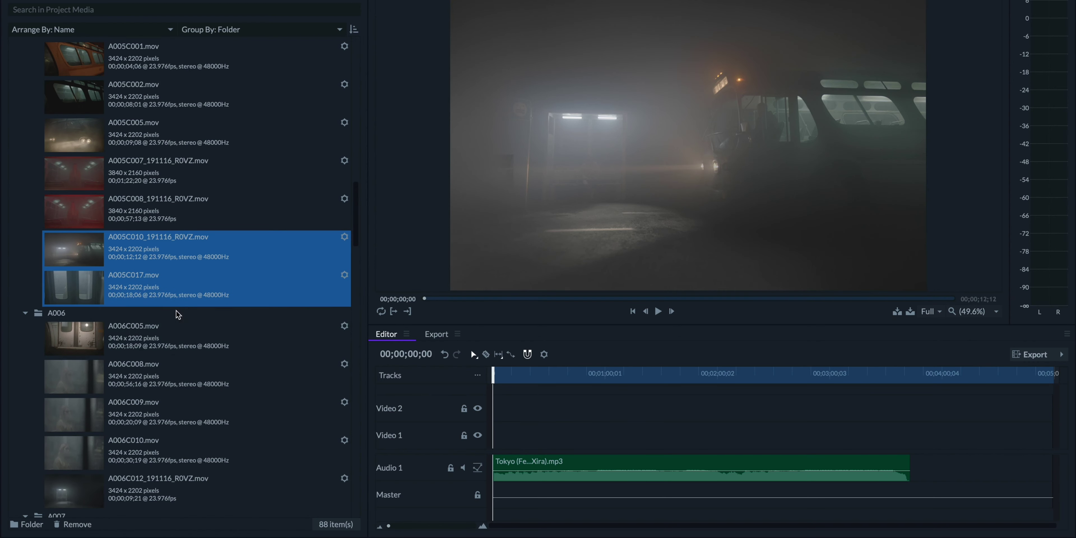
{"action": "left_click_drag", "start_coordinate": [168, 363], "coordinate": [169, 453]}
{"action": "scroll", "coordinate": [167, 446], "scroll_direction": "down", "scroll_amount": 2}
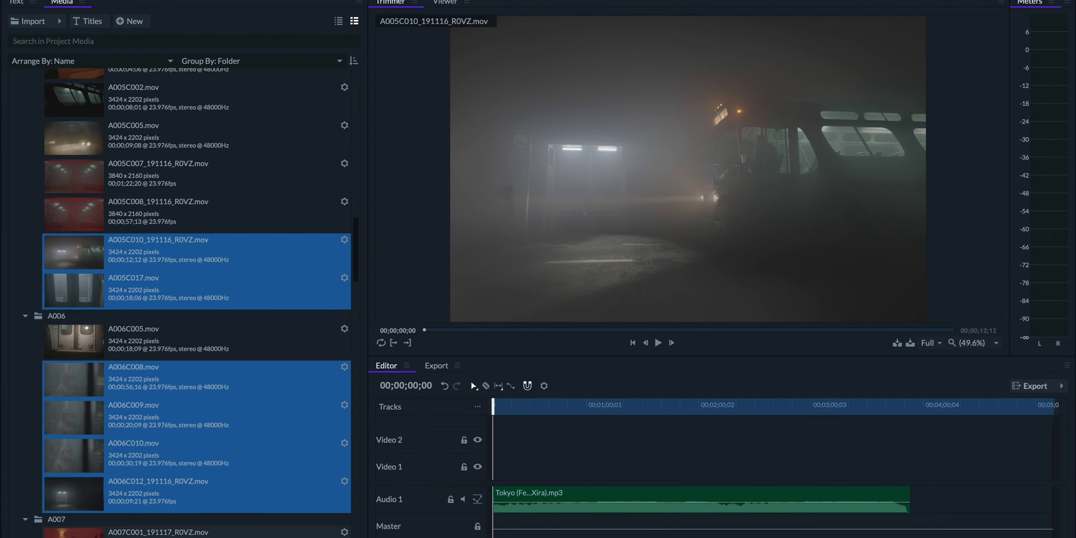
- Preview A006C012, A006C010 and A005C017 in the Trimmer
{"action": "left_click", "coordinate": [83, 491]}
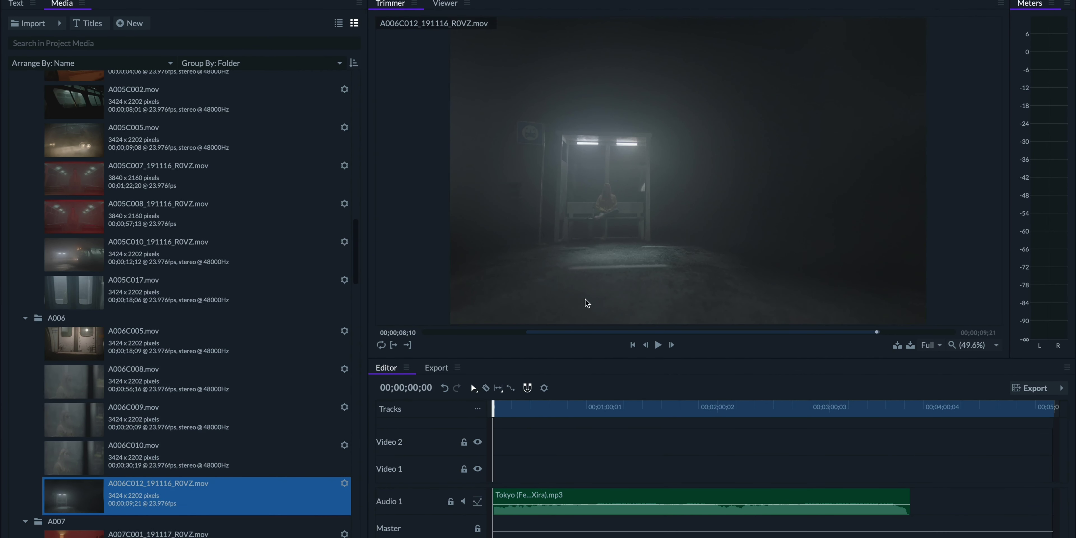
{"action": "left_click_drag", "start_coordinate": [558, 333], "coordinate": [595, 333]}
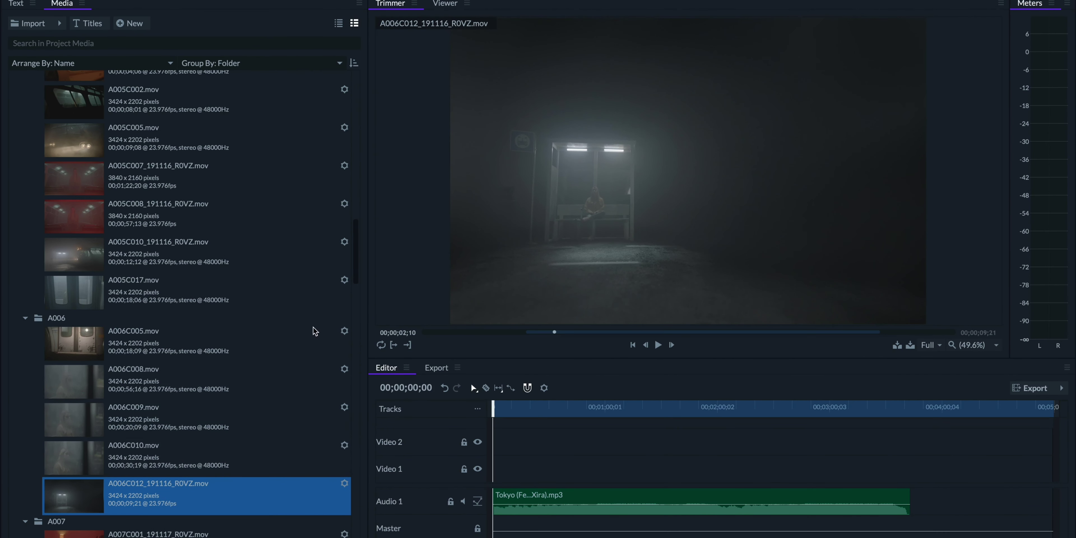
{"action": "left_click", "coordinate": [82, 462]}
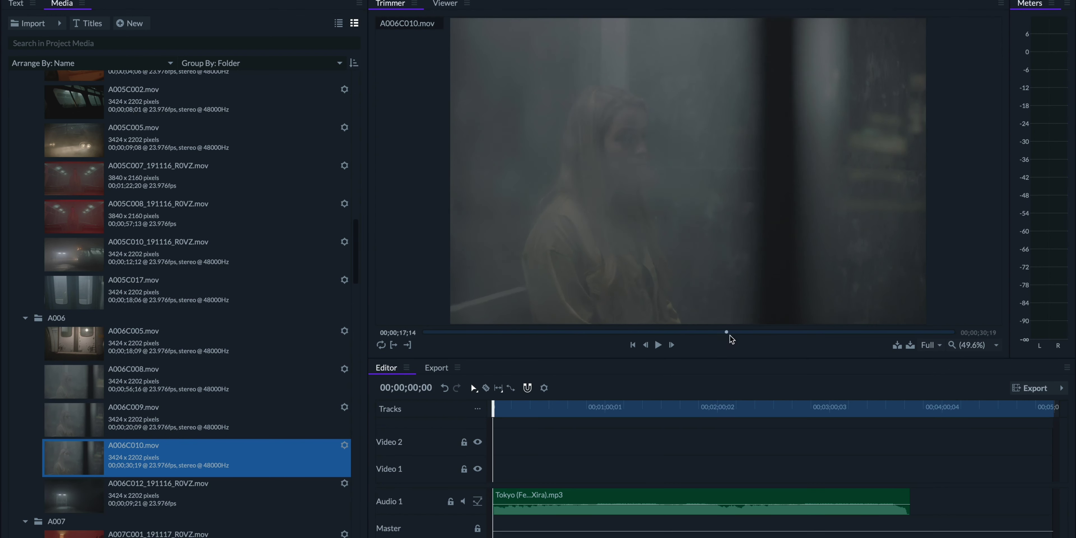
{"action": "left_click_drag", "start_coordinate": [731, 337], "coordinate": [833, 333]}
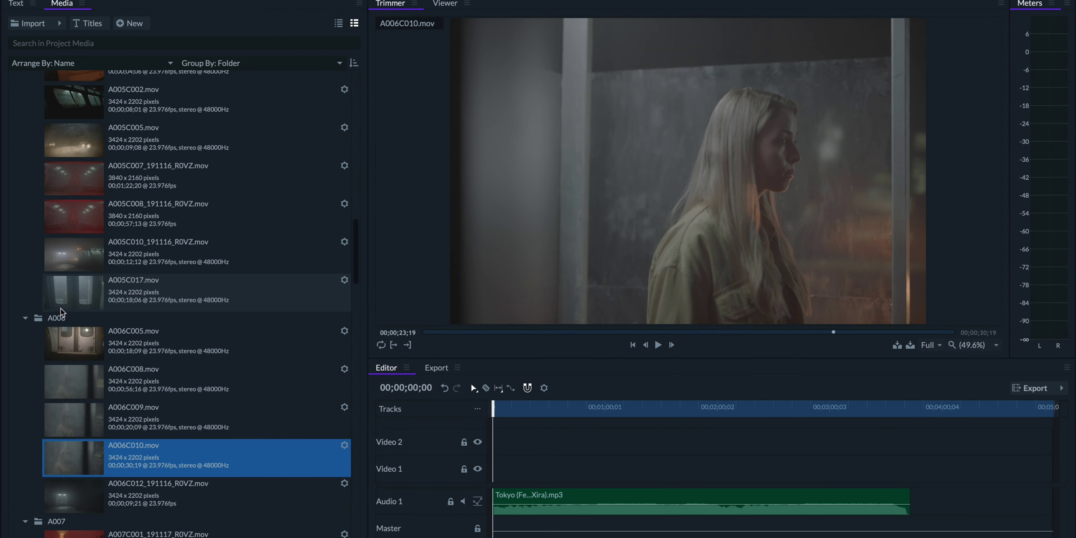
{"action": "left_click", "coordinate": [196, 310]}
{"action": "left_click_drag", "start_coordinate": [473, 331], "coordinate": [755, 331]}
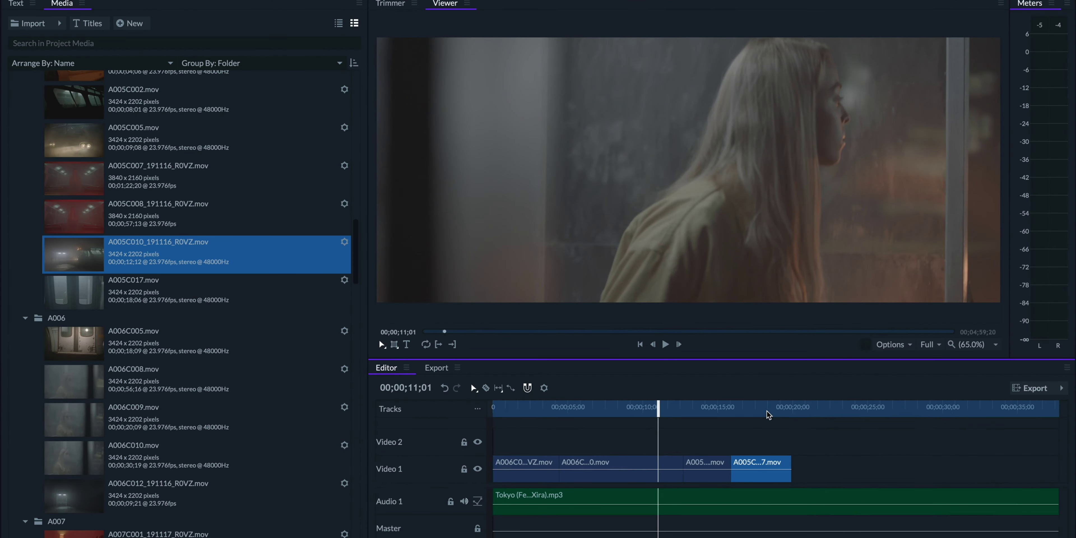
- Play the Video 1 sequence from near its start for about 20 seconds
{"action": "left_click", "coordinate": [526, 408]}
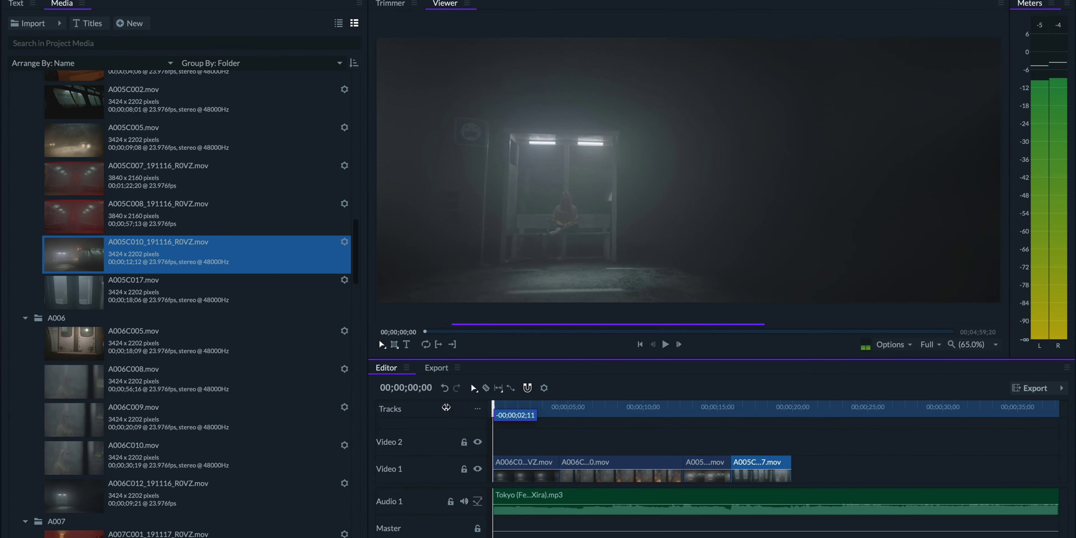
{"action": "key", "text": "space"}
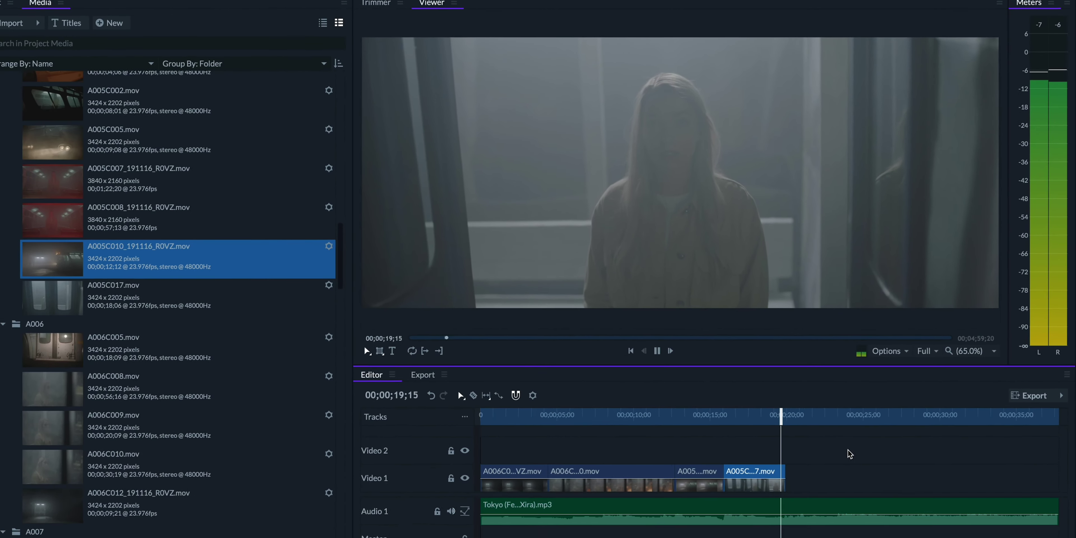
{"action": "key", "text": "space"}
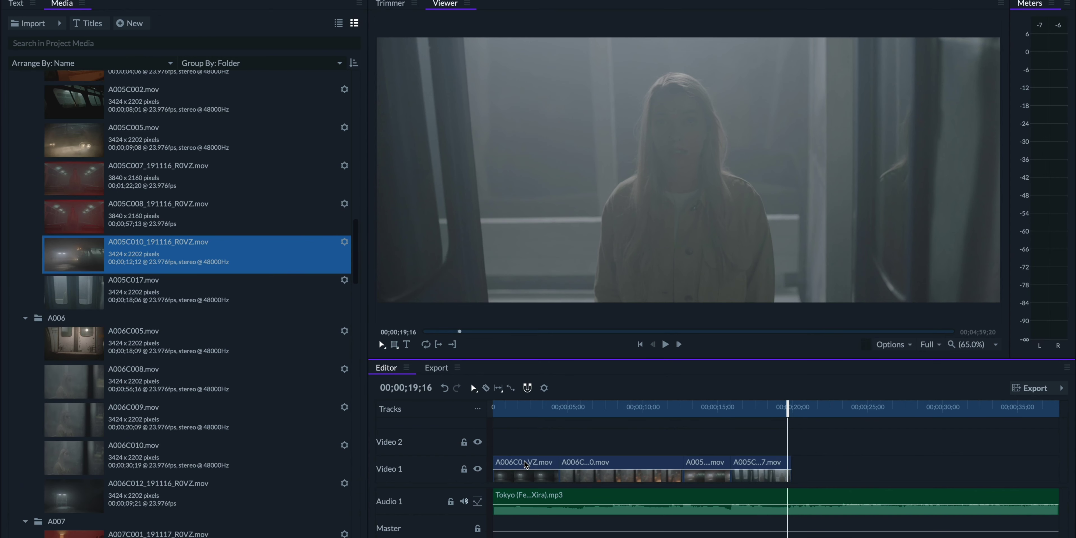
- Split the A006 shot and reorder the opening shots between Video 1 and Video 2
{"action": "left_click_drag", "start_coordinate": [524, 464], "coordinate": [643, 437]}
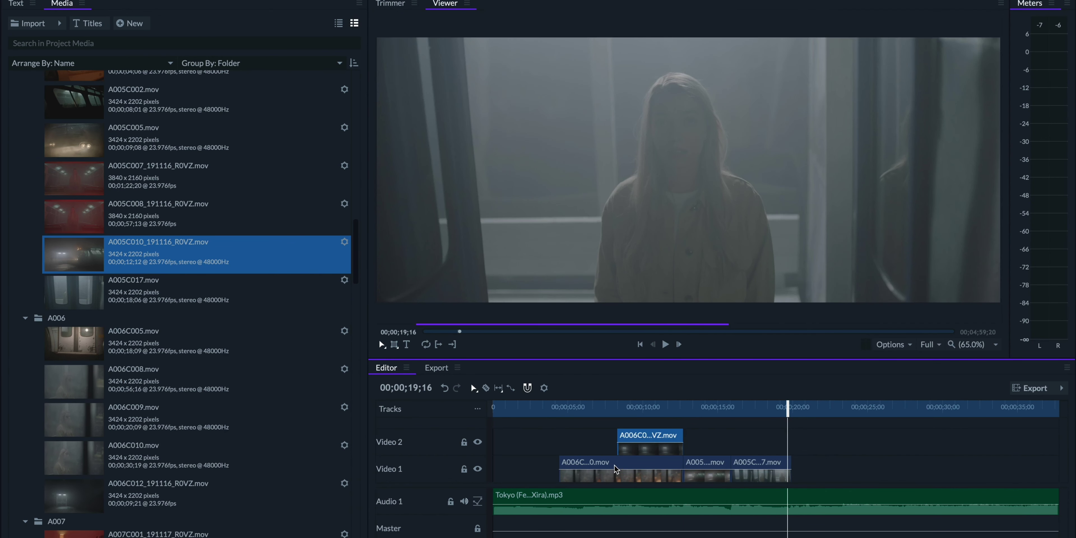
{"action": "key", "text": "c"}
{"action": "left_click", "coordinate": [616, 465]}
{"action": "key", "text": "v"}
{"action": "left_click_drag", "start_coordinate": [589, 464], "coordinate": [522, 464]}
{"action": "left_click", "coordinate": [656, 437]}
{"action": "left_click_drag", "start_coordinate": [656, 436], "coordinate": [590, 463]}
- Shift the song to start about four seconds in, rearrange the first and third shots, and play
{"action": "left_click", "coordinate": [625, 499]}
{"action": "left_click_drag", "start_coordinate": [625, 500], "coordinate": [683, 500]}
{"action": "left_click", "coordinate": [516, 407]}
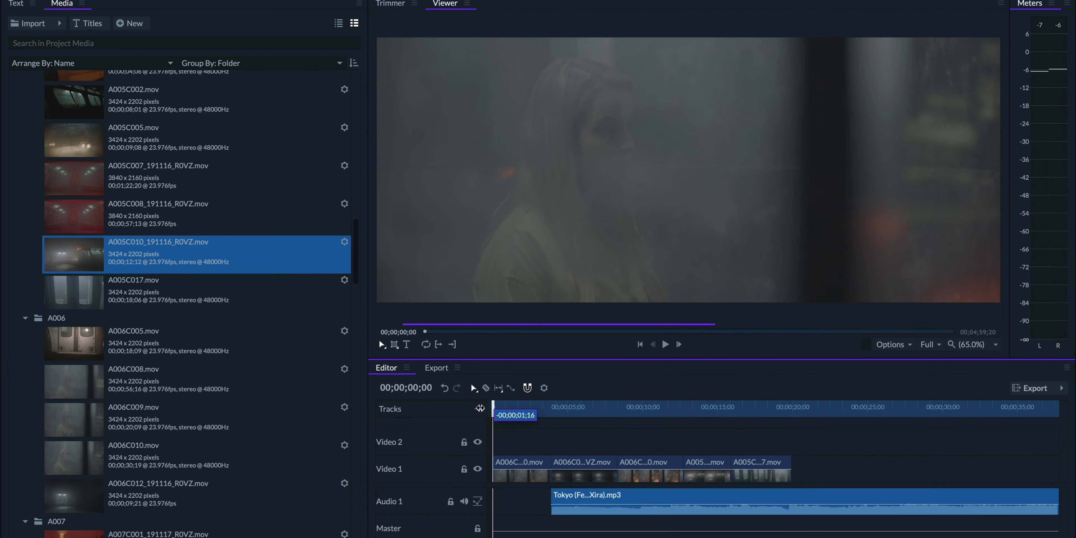
{"action": "mouse_move", "coordinate": [513, 470]}
{"action": "left_mouse_down"}
{"action": "mouse_move", "coordinate": [513, 443]}
{"action": "mouse_move", "coordinate": [579, 443]}
{"action": "mouse_move", "coordinate": [514, 443]}
{"action": "mouse_move", "coordinate": [513, 468]}
{"action": "left_mouse_up"}
{"action": "left_click_drag", "start_coordinate": [650, 464], "coordinate": [693, 465]}
{"action": "left_click", "coordinate": [503, 405]}
{"action": "key", "text": "space"}
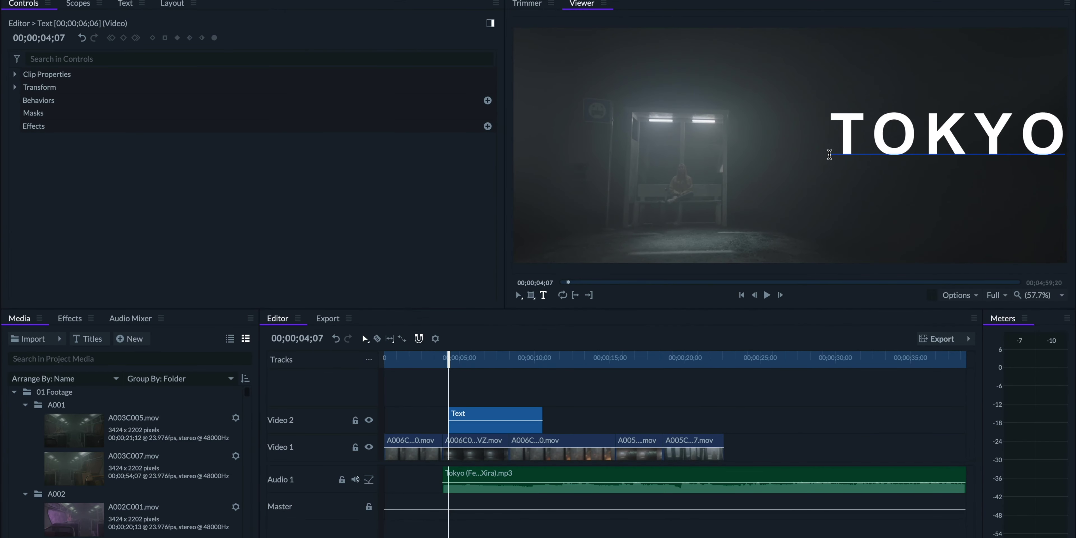
- Move the TOKYO title lower-left, start it earlier and shorten it, then select the Video 1 shots
{"action": "left_click_drag", "start_coordinate": [874, 160], "coordinate": [830, 173]}
{"action": "left_click_drag", "start_coordinate": [459, 414], "coordinate": [454, 415]}
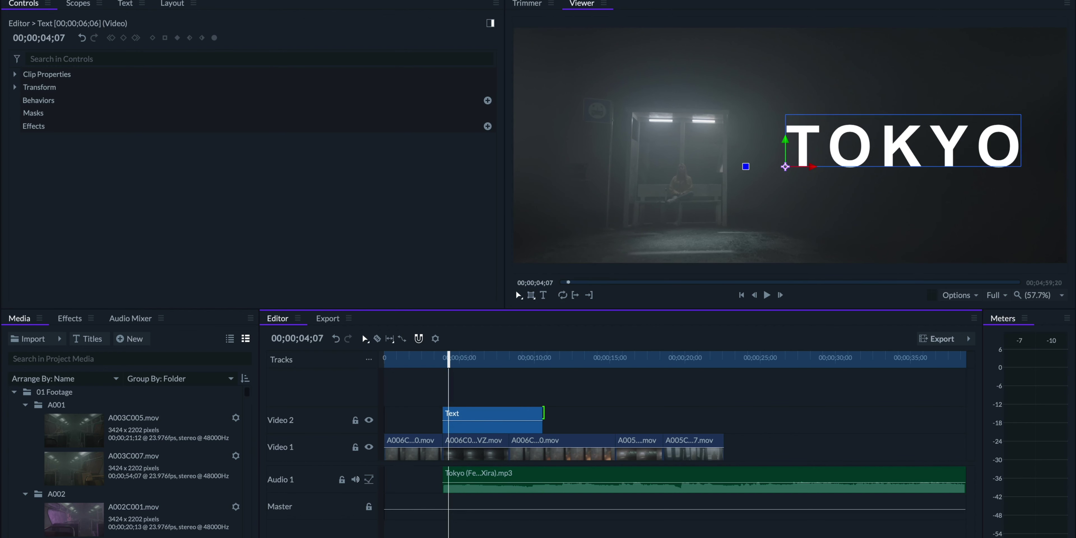
{"action": "left_click_drag", "start_coordinate": [540, 413], "coordinate": [510, 413]}
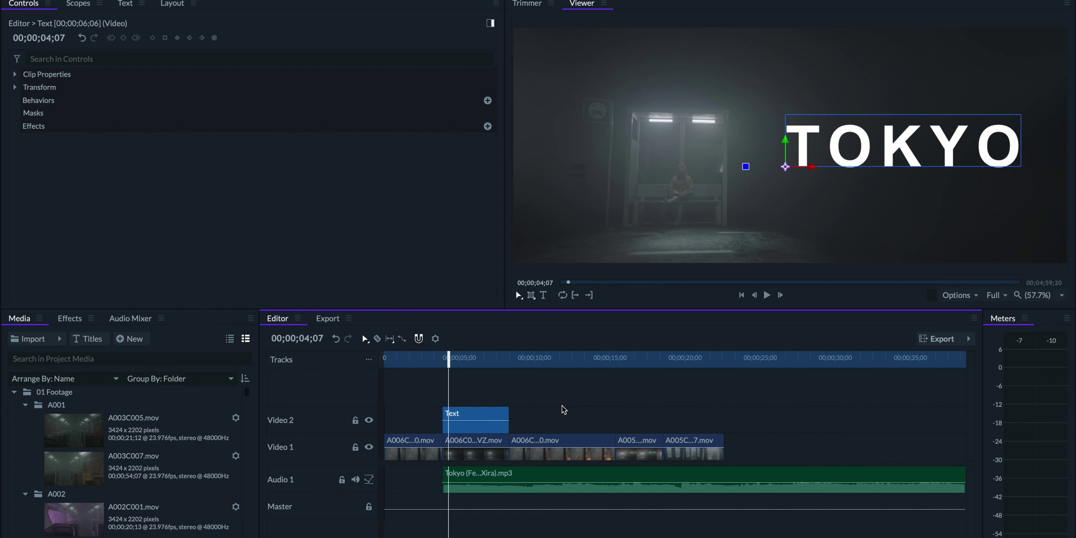
{"action": "left_click_drag", "start_coordinate": [756, 457], "coordinate": [579, 404]}
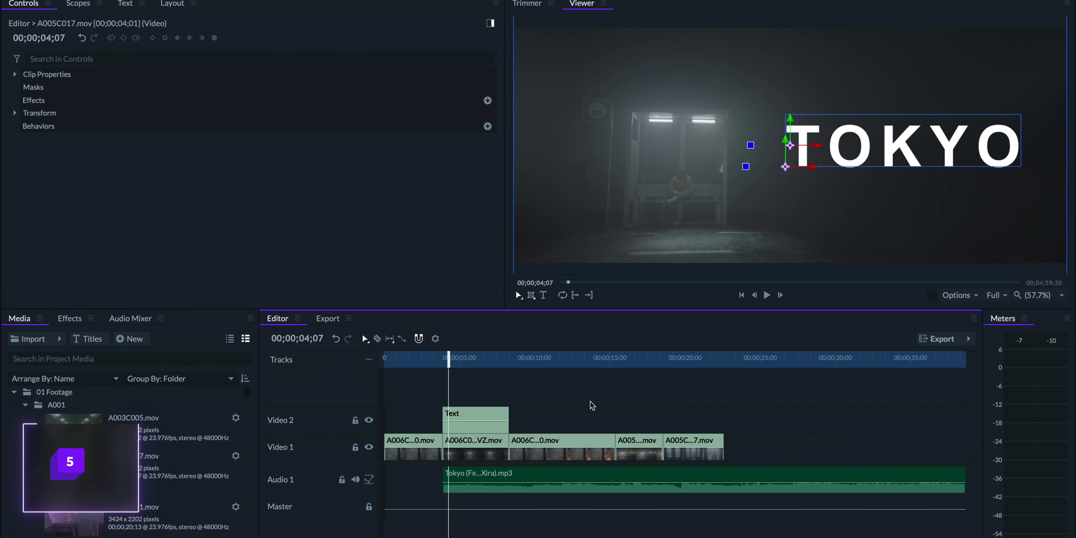
- Preview A003C007, A011C003 and A002C005 as candidate clips for the later part of the edit
{"action": "left_click", "coordinate": [592, 406]}
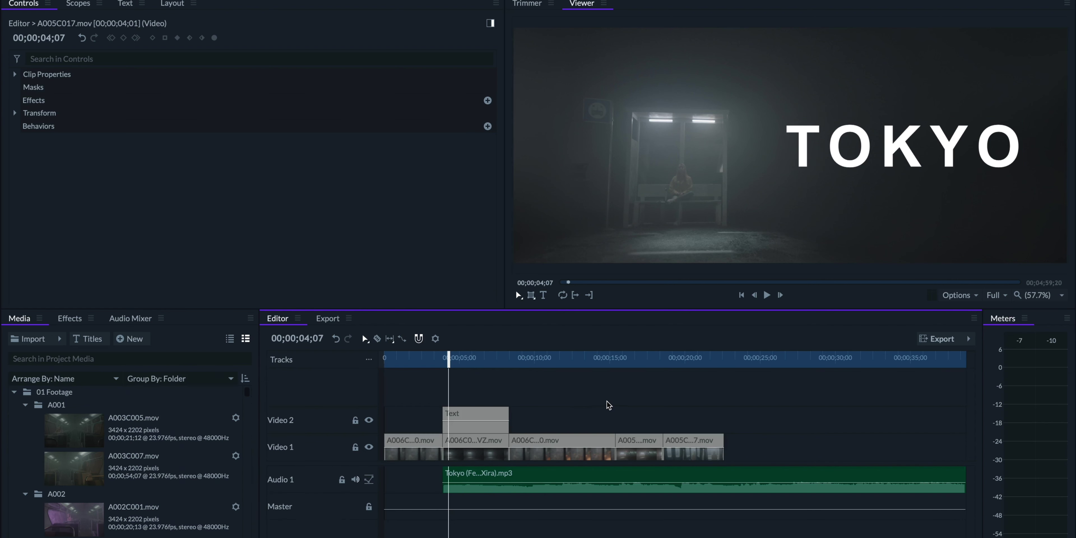
{"action": "left_click", "coordinate": [705, 370]}
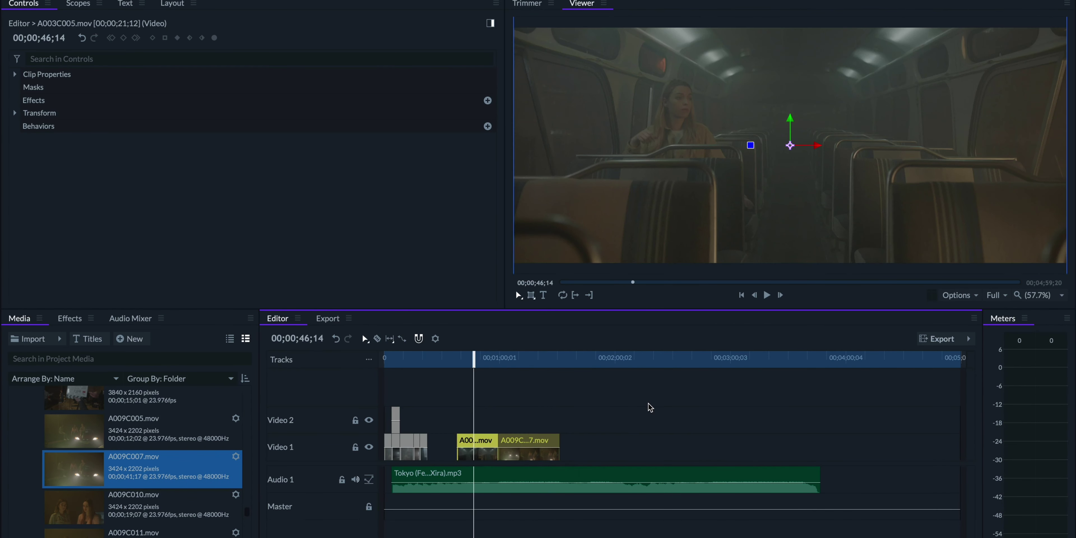
{"action": "scroll", "coordinate": [142, 459], "scroll_direction": "down", "scroll_amount": 10}
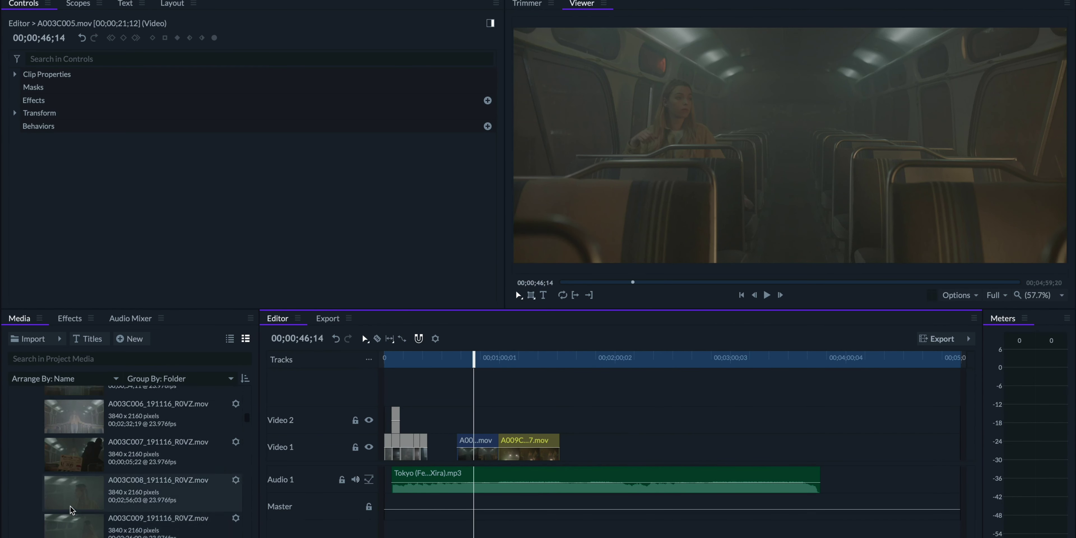
{"action": "left_click", "coordinate": [142, 434]}
{"action": "left_click", "coordinate": [885, 284]}
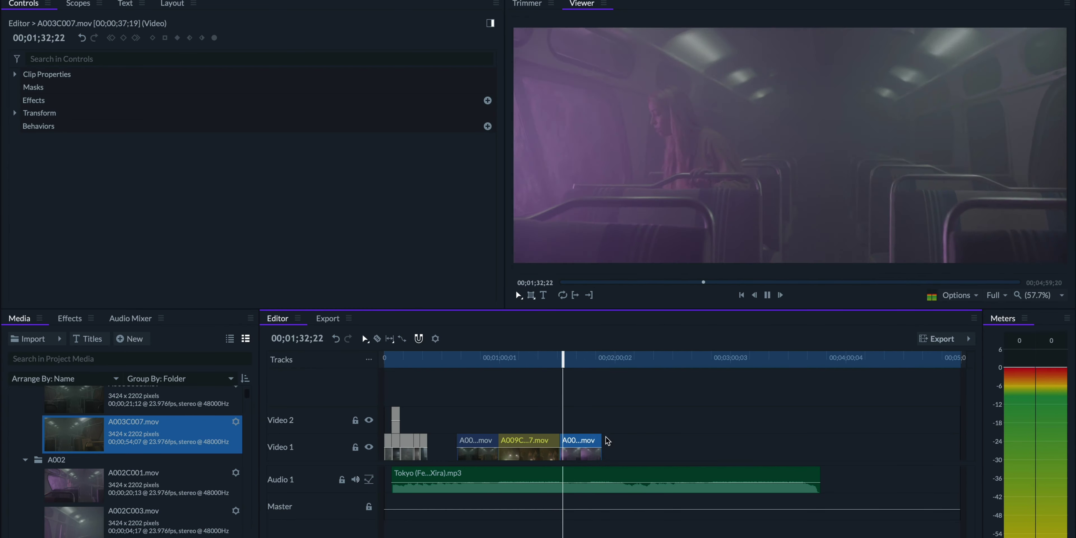
{"action": "scroll", "coordinate": [142, 459], "scroll_direction": "down", "scroll_amount": 15}
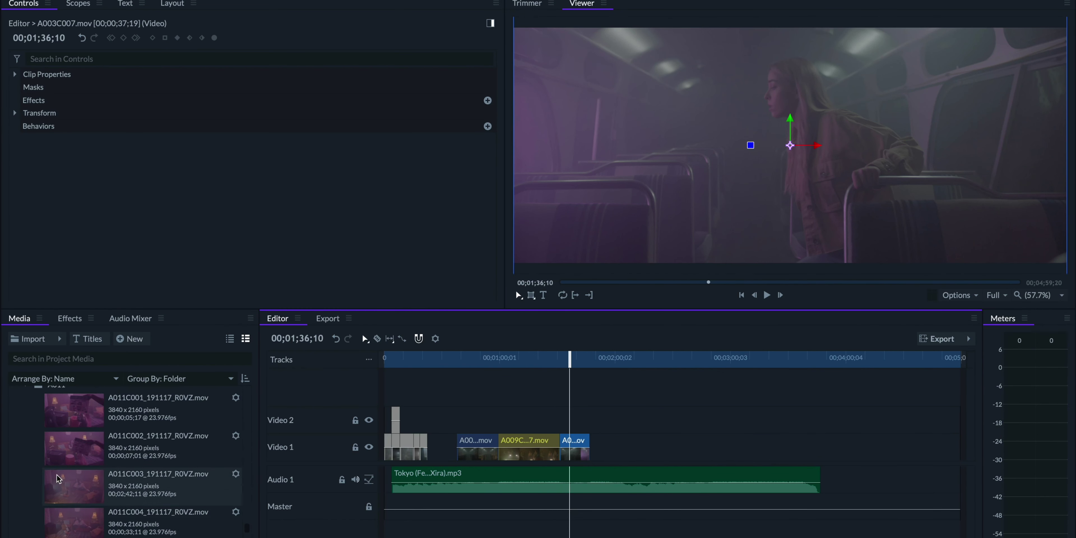
{"action": "left_click", "coordinate": [142, 485]}
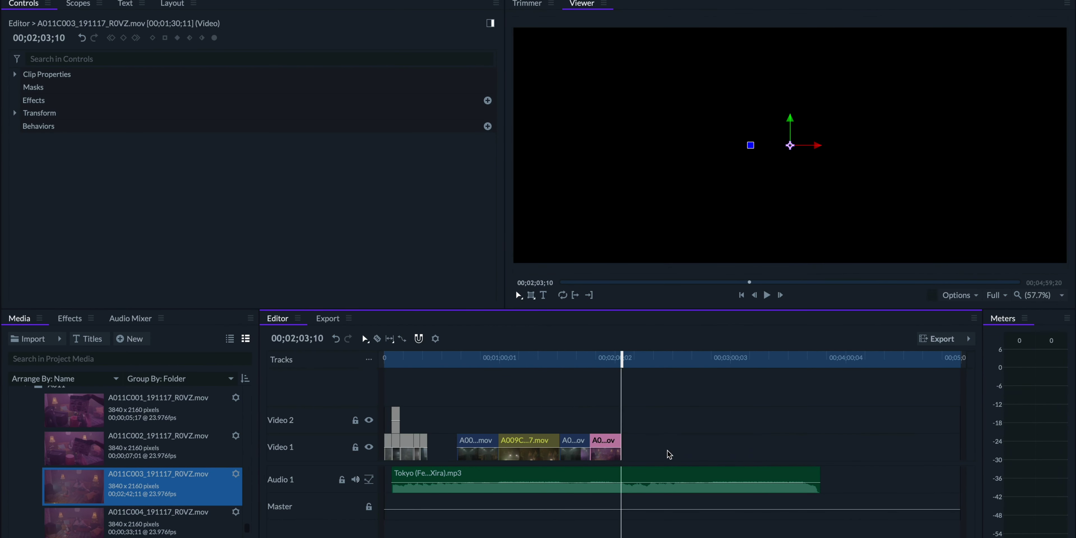
{"action": "scroll", "coordinate": [82, 459], "scroll_direction": "up", "scroll_amount": 5}
{"action": "left_click", "coordinate": [82, 460]}
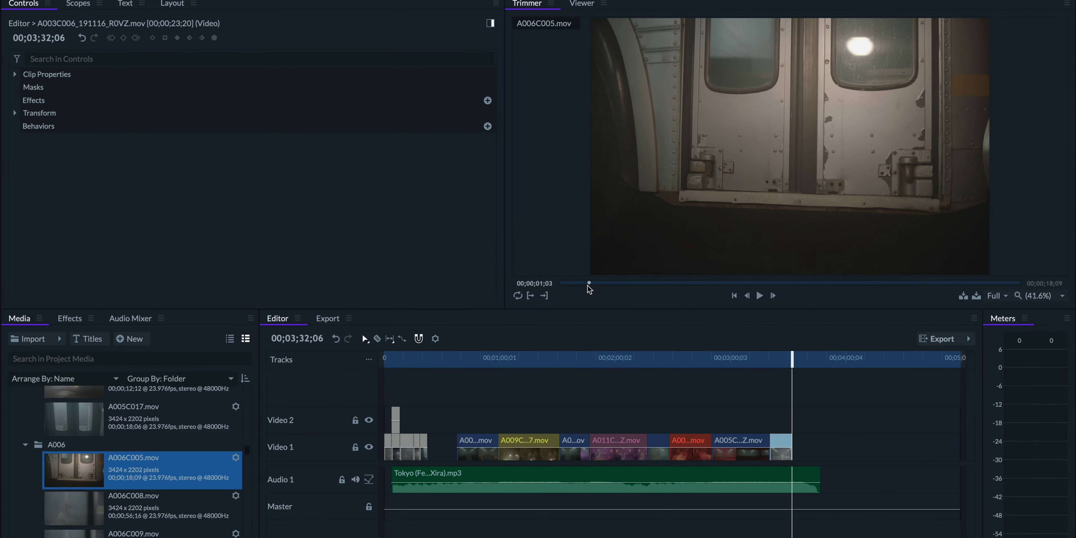
- Place A004C003, from about seven seconds in, on Video 1 near 29 seconds and play it
{"action": "left_click_drag", "start_coordinate": [792, 359], "coordinate": [426, 387]}
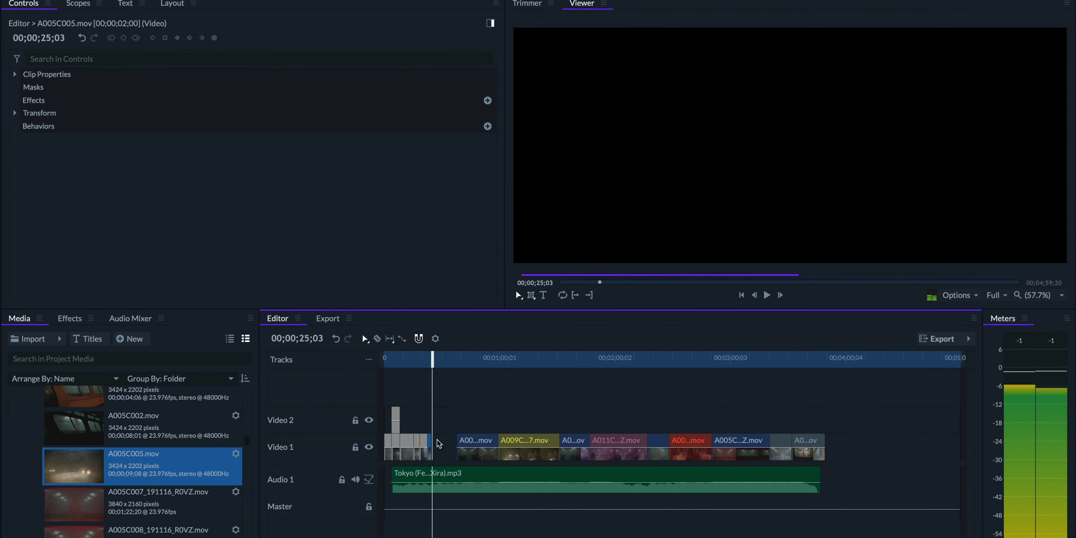
{"action": "left_click_drag", "start_coordinate": [627, 284], "coordinate": [814, 284]}
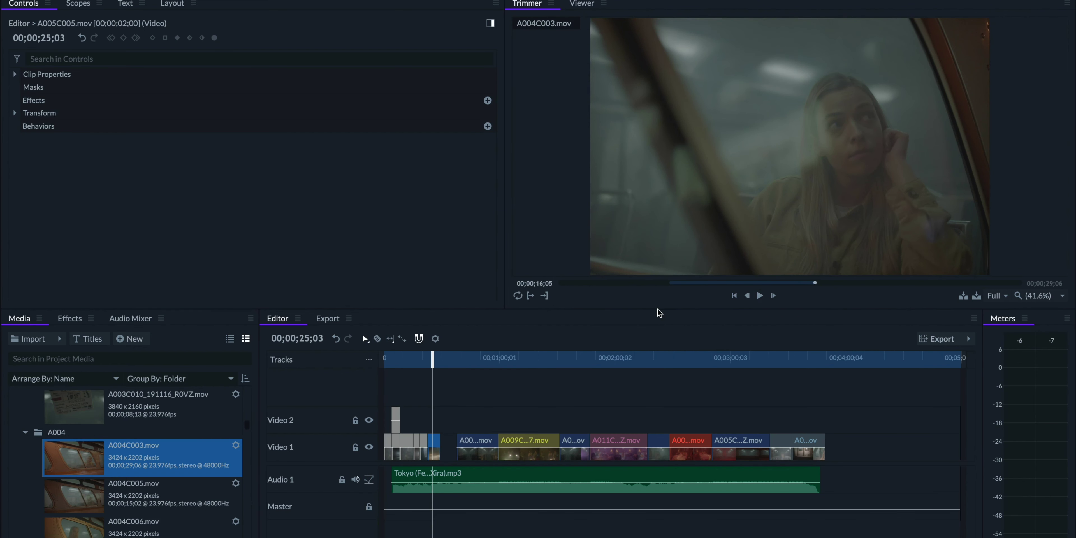
{"action": "left_click_drag", "start_coordinate": [446, 436], "coordinate": [446, 435]}
{"action": "key", "text": "space"}
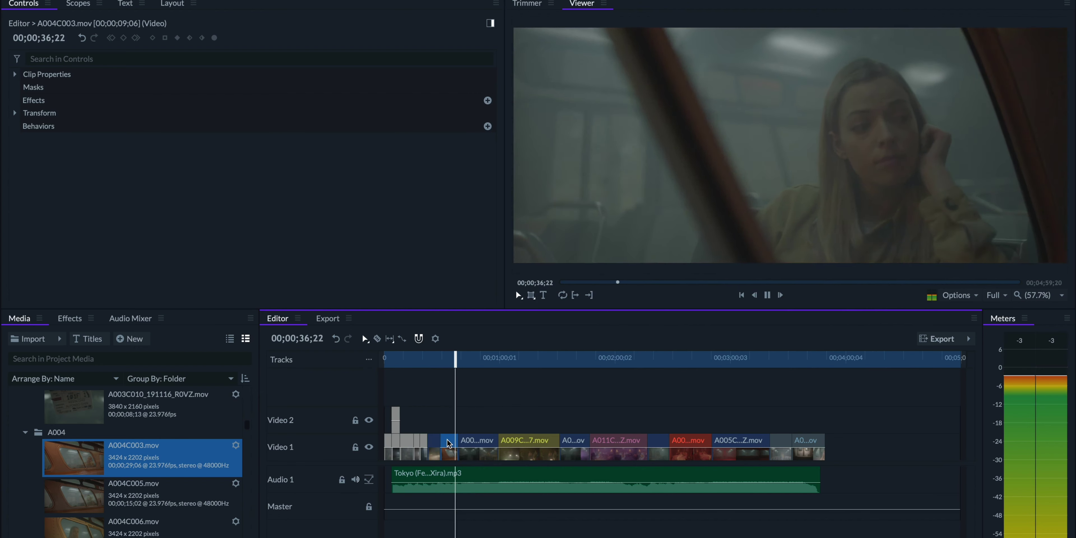
- Set A004C003's horizontal Scale to -100% to mirror it, then replay the flipped shot
{"action": "key", "text": "space"}
{"action": "left_click", "coordinate": [453, 358]}
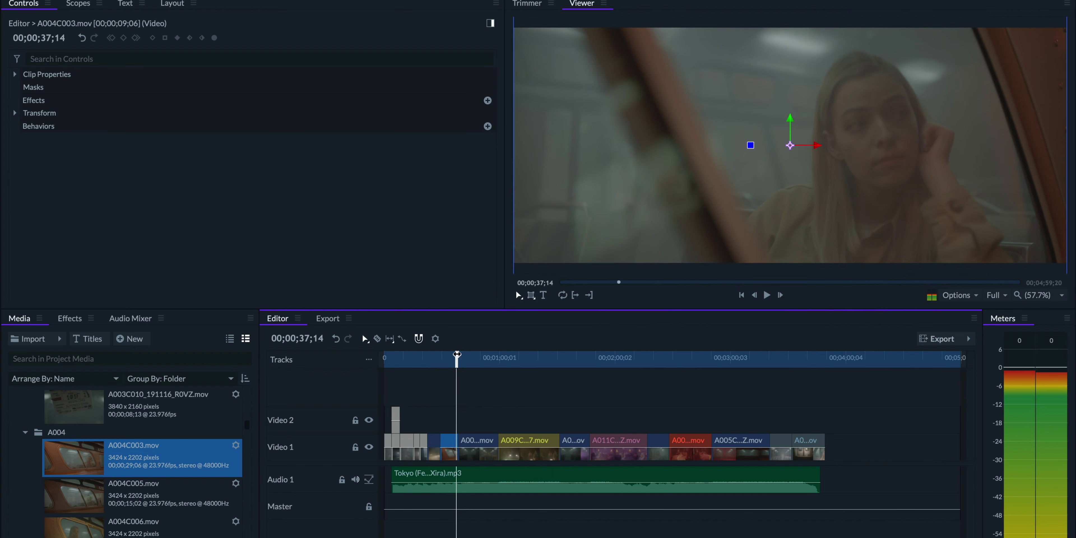
{"action": "left_click", "coordinate": [69, 318]}
{"action": "left_click", "coordinate": [14, 112]}
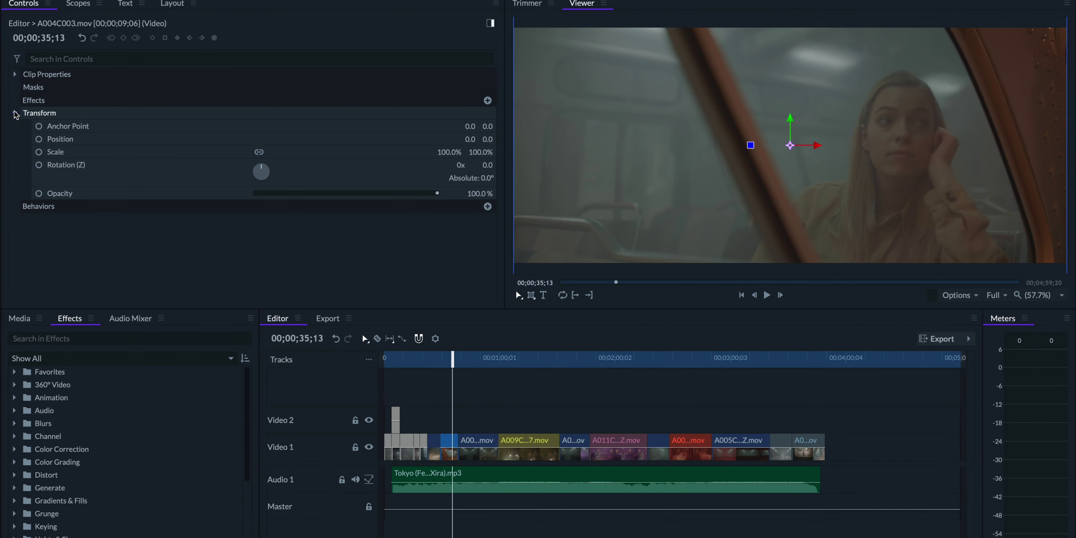
{"action": "left_click", "coordinate": [376, 154]}
{"action": "left_click", "coordinate": [451, 154]}
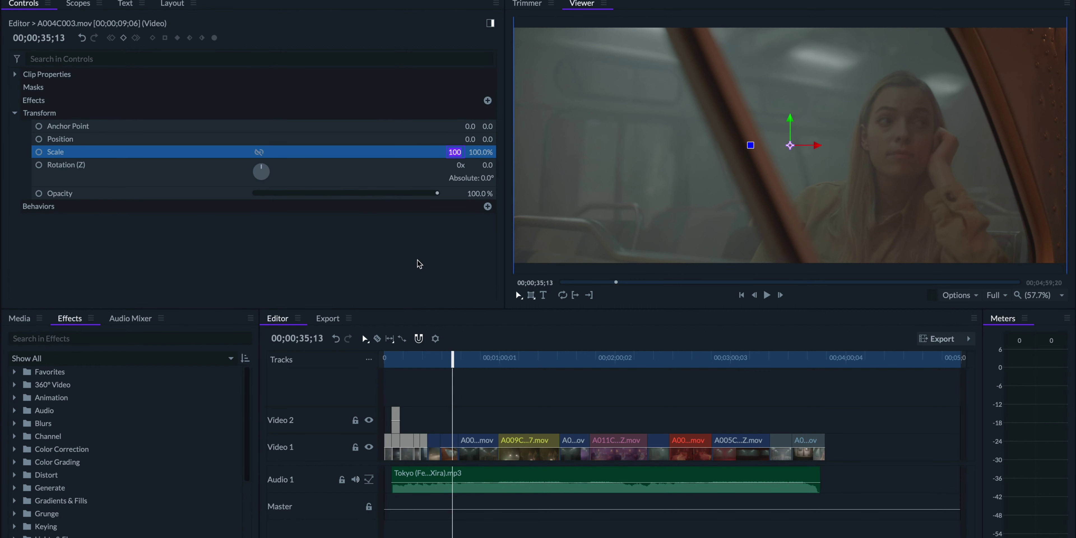
{"action": "type", "text": "-100"}
{"action": "key", "text": "Return"}
{"action": "left_click", "coordinate": [443, 359]}
{"action": "key", "text": "space"}
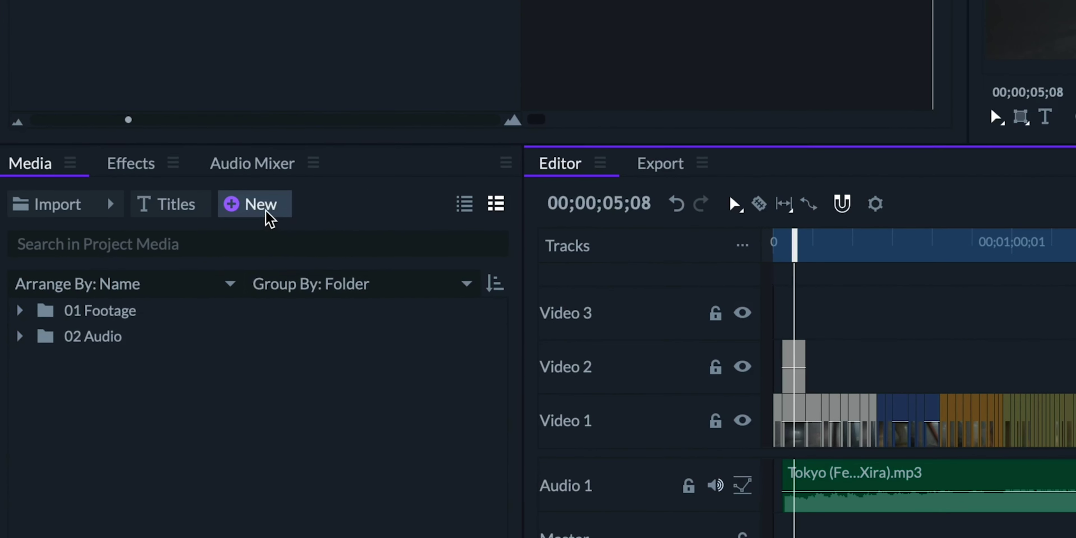
- Create a timeline-matched 3424 x 1457 Timecode plane and lay it across the whole edit on Video 3
{"action": "left_click", "coordinate": [269, 211]}
{"action": "left_click", "coordinate": [265, 234]}
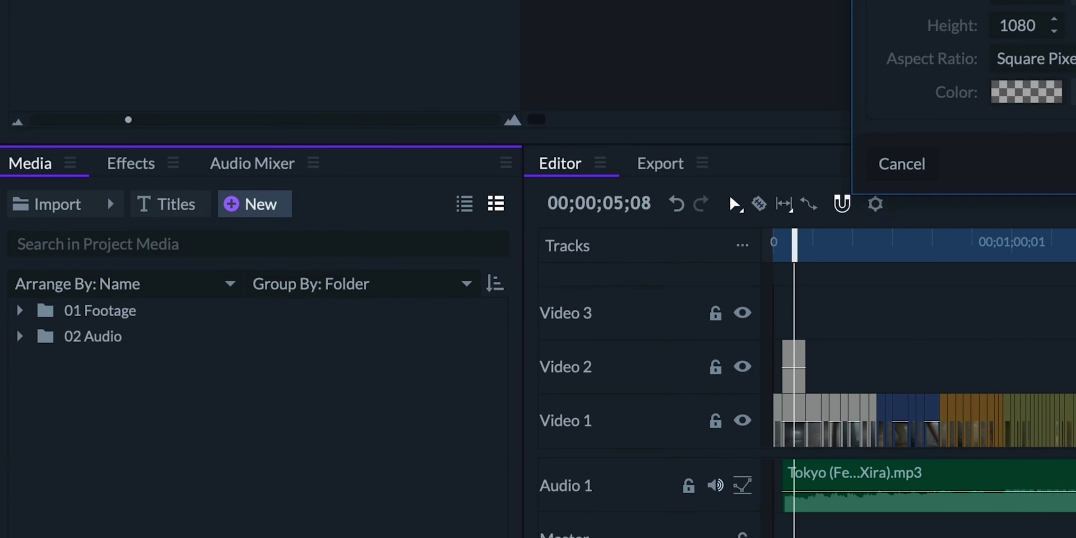
{"action": "left_click", "coordinate": [906, 100]}
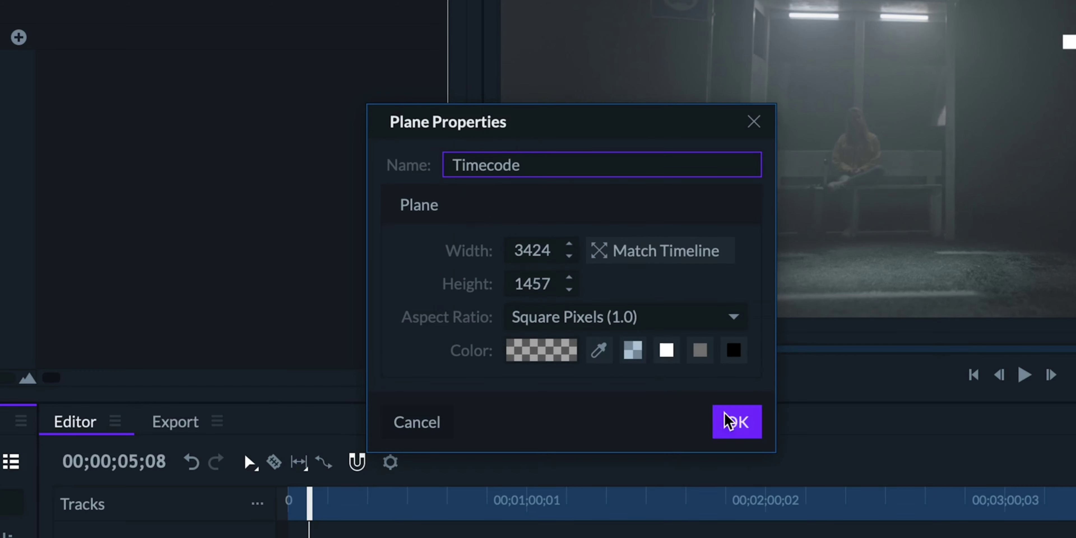
{"action": "left_click", "coordinate": [727, 420]}
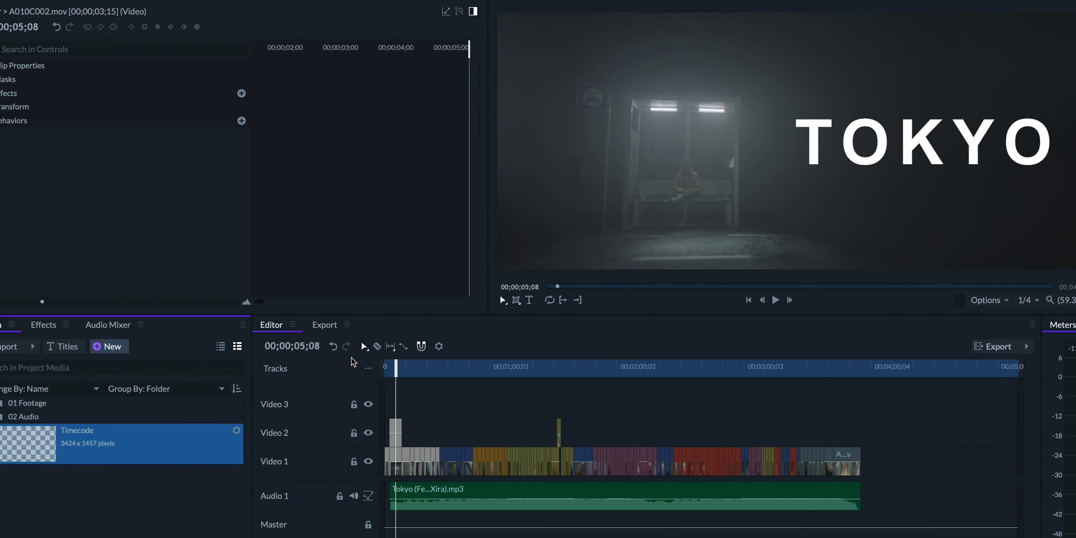
{"action": "left_click_drag", "start_coordinate": [25, 443], "coordinate": [831, 384]}
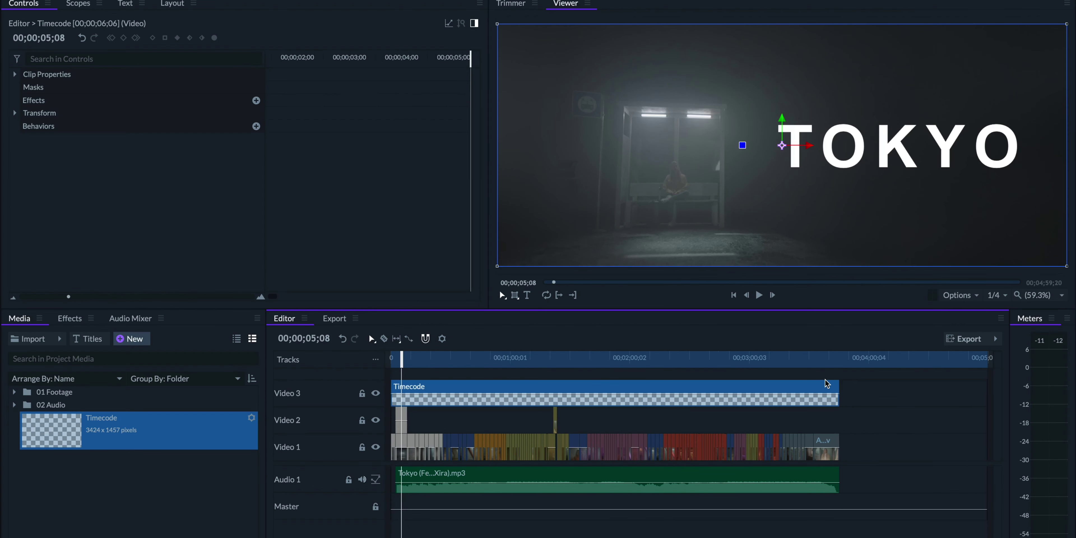
- Apply the Timecode effect to the plane with scale 100 and background opacity 0
{"action": "left_click", "coordinate": [68, 319]}
{"action": "type", "text": "t"}
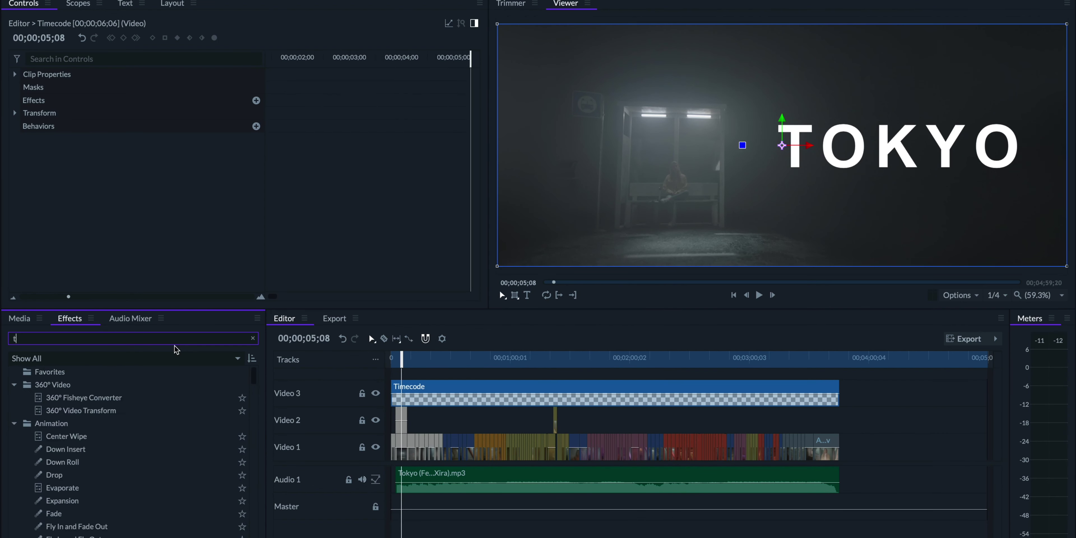
{"action": "type", "text": "imecode"}
{"action": "left_click_drag", "start_coordinate": [77, 385], "coordinate": [231, 217]}
{"action": "left_click", "coordinate": [27, 113]}
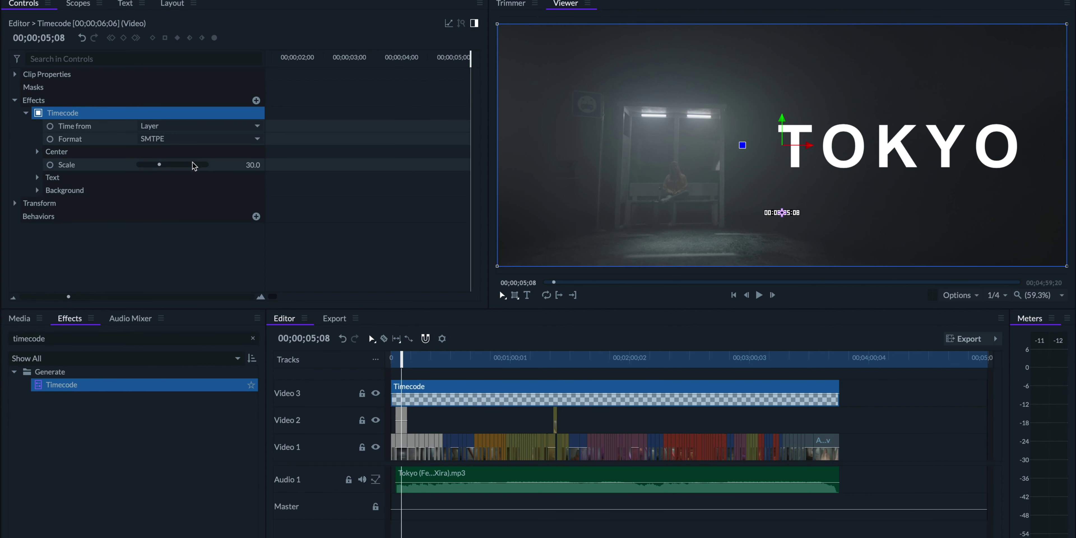
{"action": "left_click_drag", "start_coordinate": [193, 165], "coordinate": [231, 164]}
{"action": "left_click", "coordinate": [39, 191]}
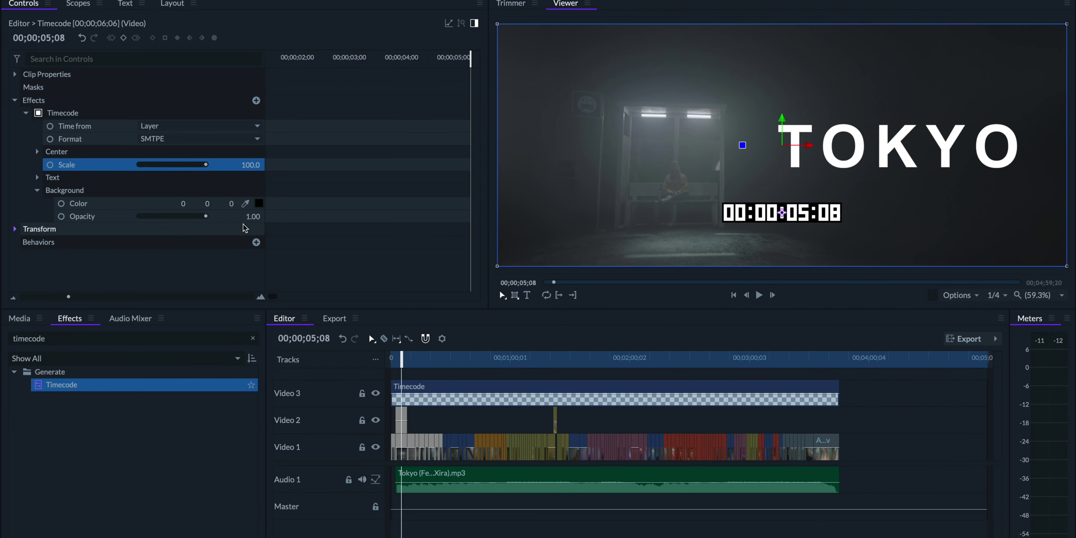
{"action": "left_click_drag", "start_coordinate": [206, 216], "coordinate": [2, 207]}
- Move the timecode readout down near the frame bottom and play back to check it
{"action": "left_click_drag", "start_coordinate": [782, 213], "coordinate": [779, 248]}
{"action": "left_click", "coordinate": [403, 364]}
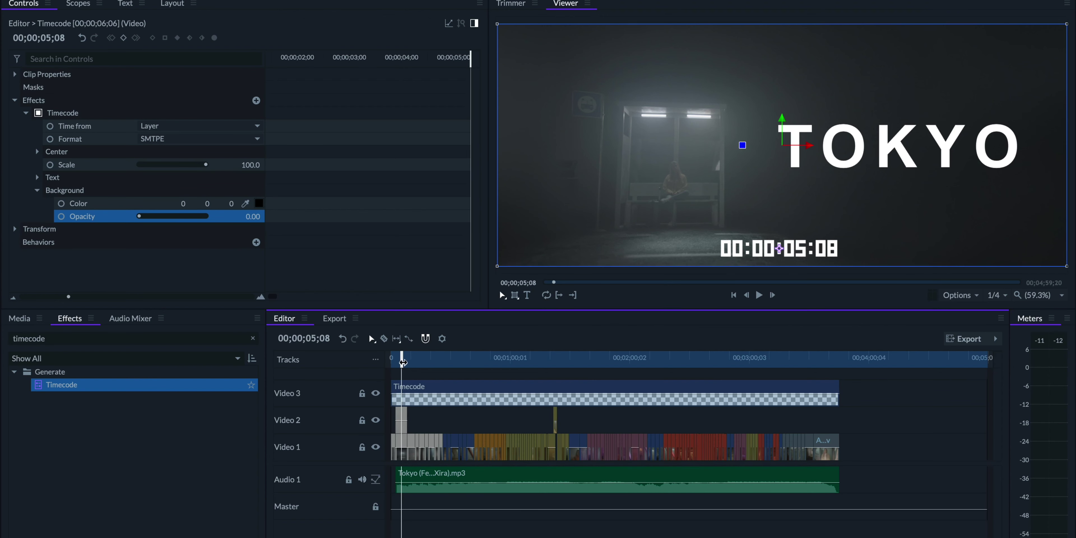
{"action": "key", "text": "space"}
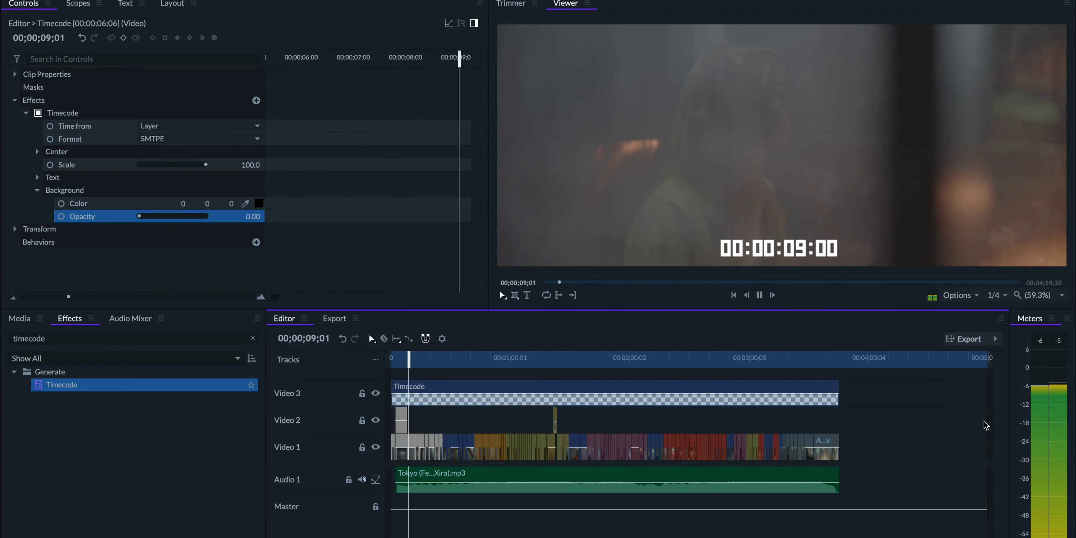
{"action": "key", "text": "space"}
- With the playhead on the edit's last frame, queue the In-to-Out area for export and list the presets
{"action": "left_click", "coordinate": [839, 357]}
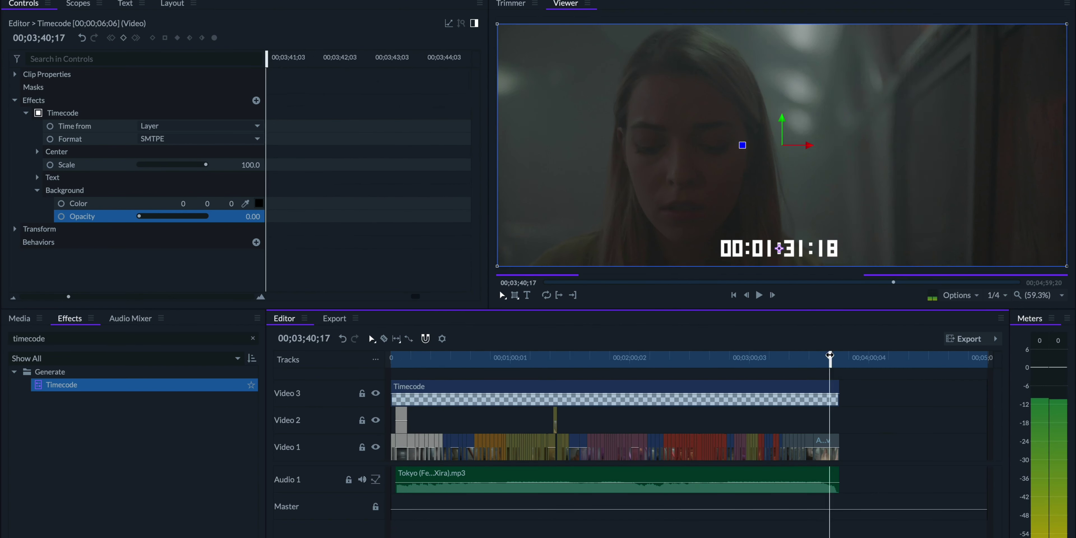
{"action": "scroll", "coordinate": [840, 356], "scroll_direction": "up", "scroll_amount": 3}
{"action": "key", "text": "Left"}
{"action": "key", "text": "Left"}
{"action": "key", "text": "Left"}
{"action": "key", "text": "Left"}
{"action": "key", "text": "Left"}
{"action": "key", "text": "Left"}
{"action": "key", "text": "Left"}
{"action": "key", "text": "Left"}
{"action": "key", "text": "Left"}
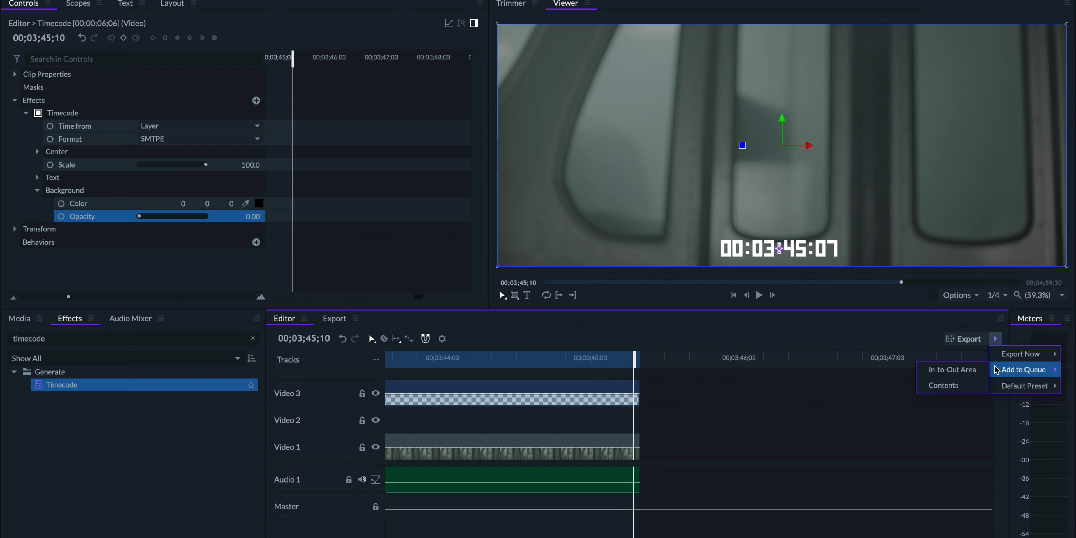
{"action": "left_click", "coordinate": [973, 370]}
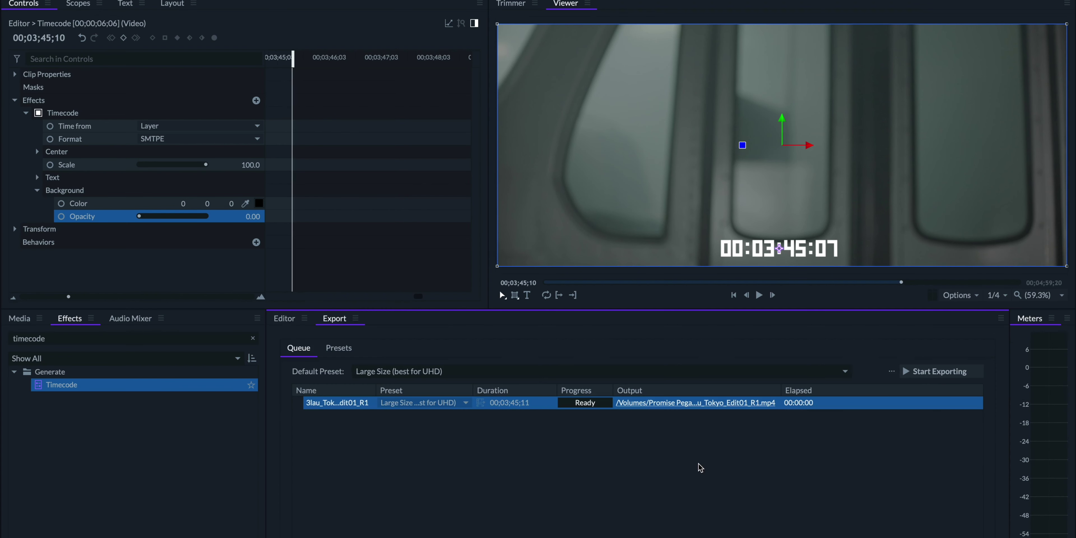
{"action": "left_click", "coordinate": [338, 350]}
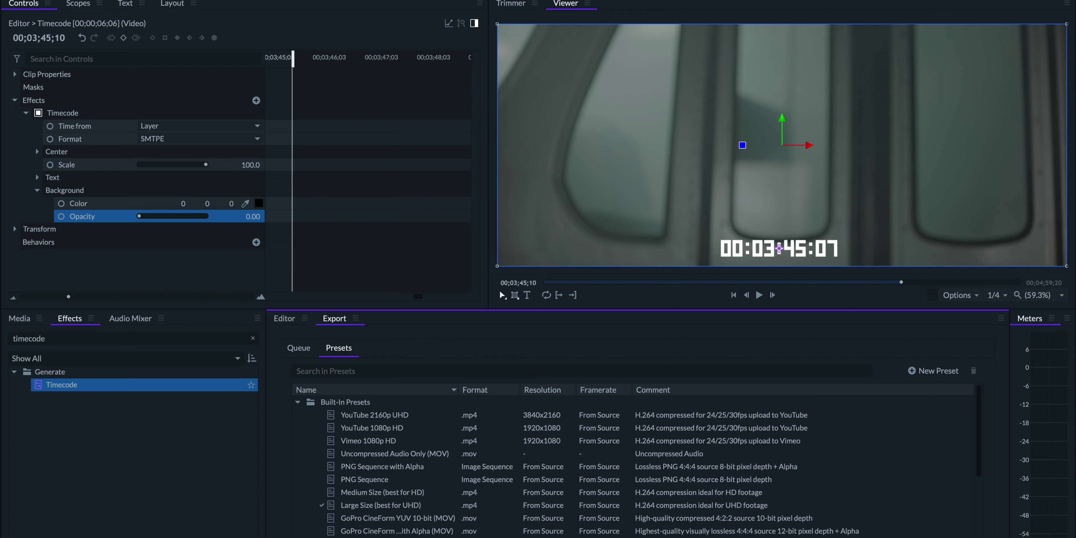
- Build an MPEG-4 preset named '1080p Draft' at 1920 x 1080 instead of source dimensions
{"action": "left_click", "coordinate": [915, 372]}
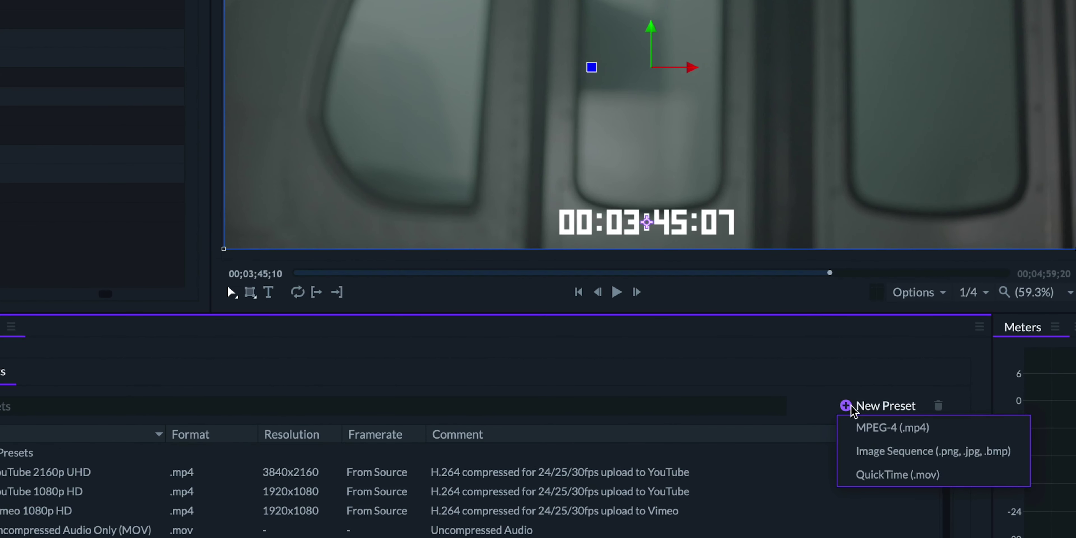
{"action": "left_click", "coordinate": [860, 428]}
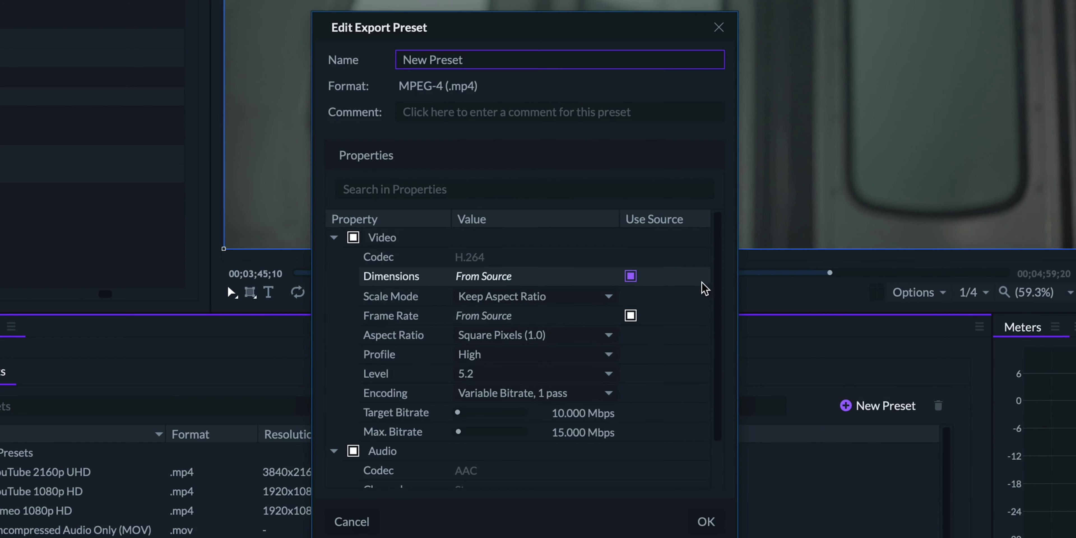
{"action": "left_click", "coordinate": [630, 277]}
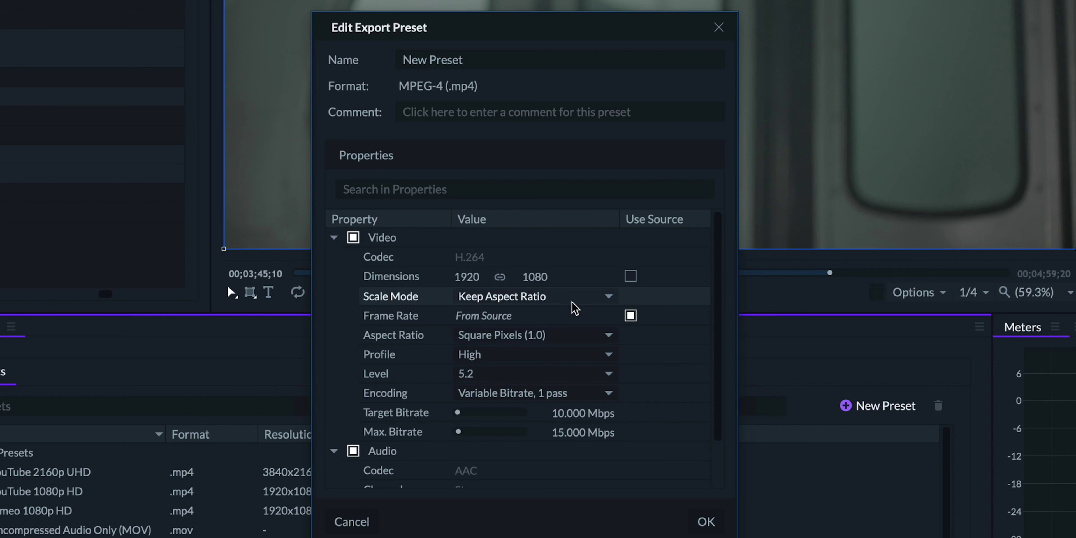
{"action": "left_click", "coordinate": [475, 60]}
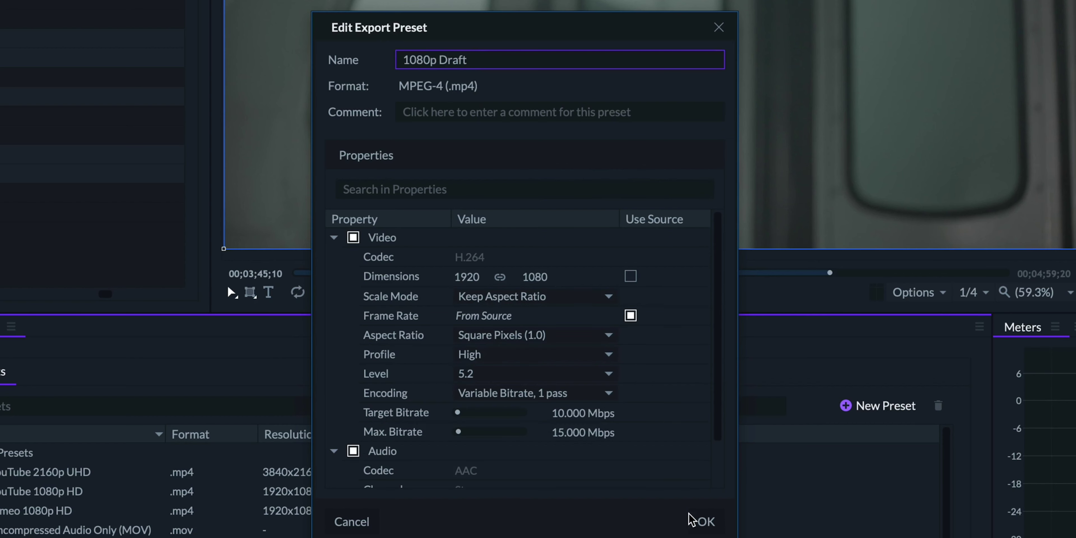
{"action": "left_click", "coordinate": [705, 522]}
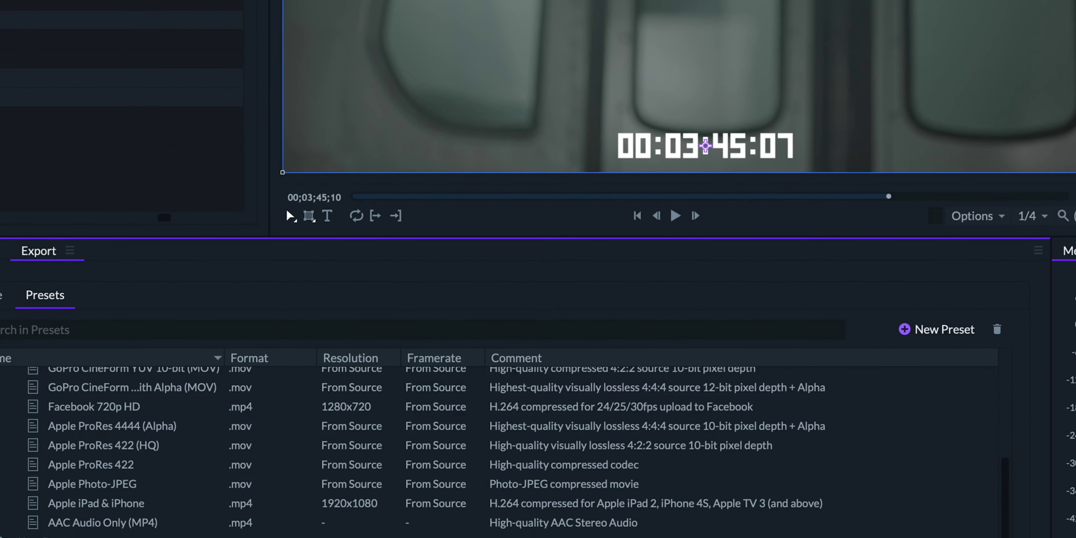
{"action": "left_click", "coordinate": [44, 220]}
- Assign the 1080p Draft preset to the queued job and start the H.264 1920 x 1080 export
{"action": "left_click", "coordinate": [294, 301]}
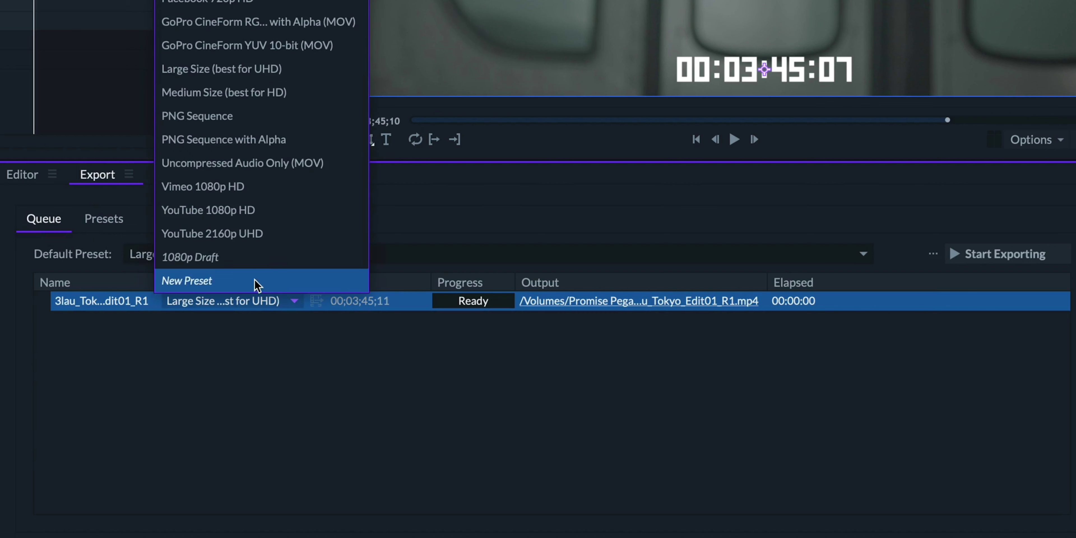
{"action": "left_click", "coordinate": [203, 258]}
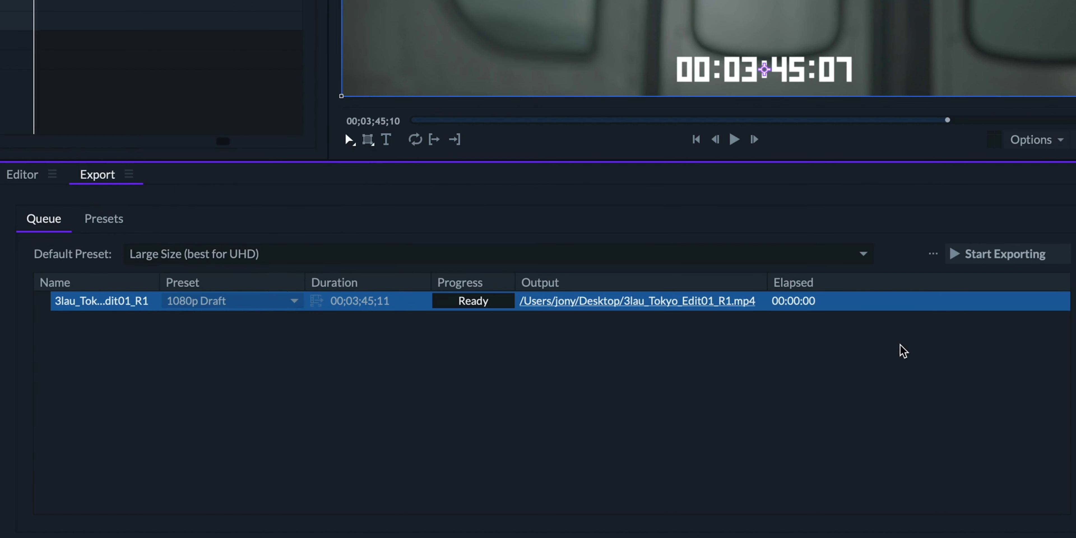
{"action": "left_click", "coordinate": [957, 256]}
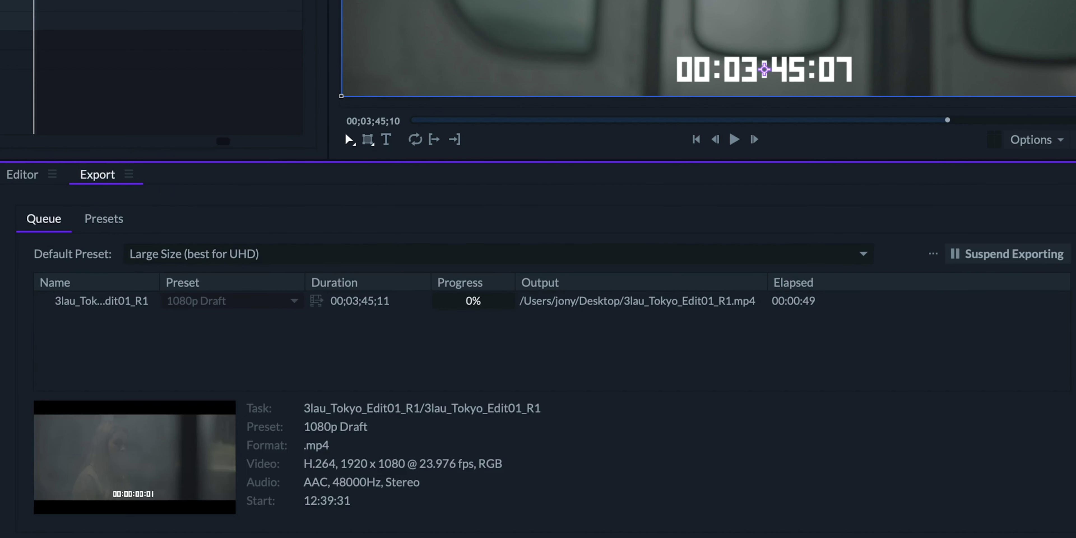